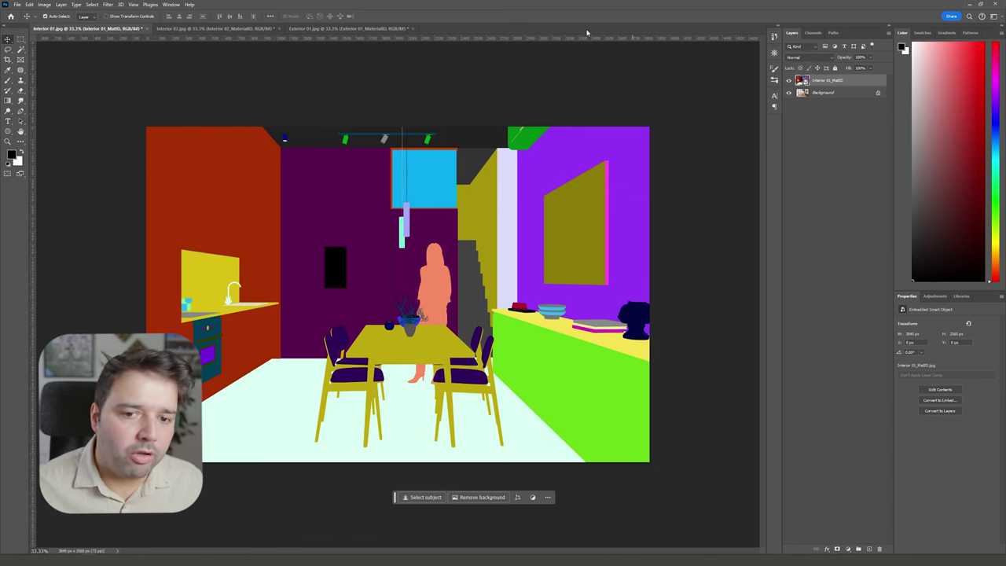
Step: Hide the Interior 01_MatID colour-ID layer to reveal the render, then zoom in
click(789, 80)
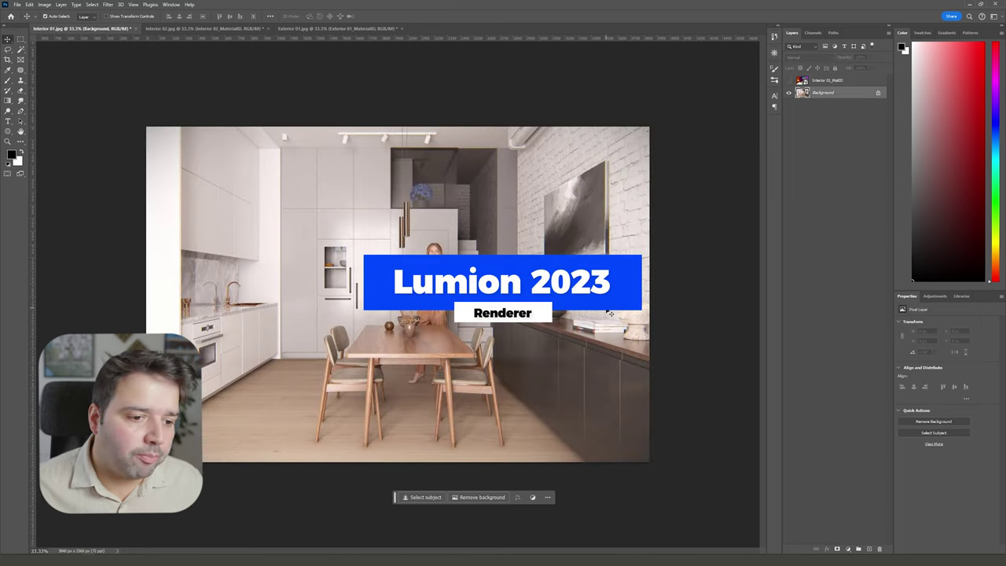
key(ctrl+plus)
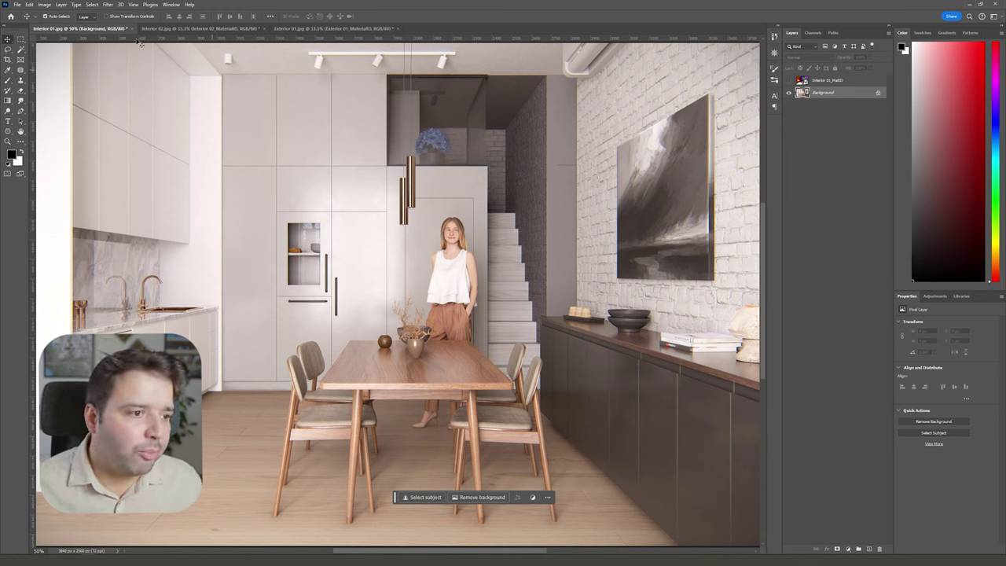
Step: Magic Wand the salmon woman figure on the MatID layer, then Lasso-trim the selection to her head
click(19, 51)
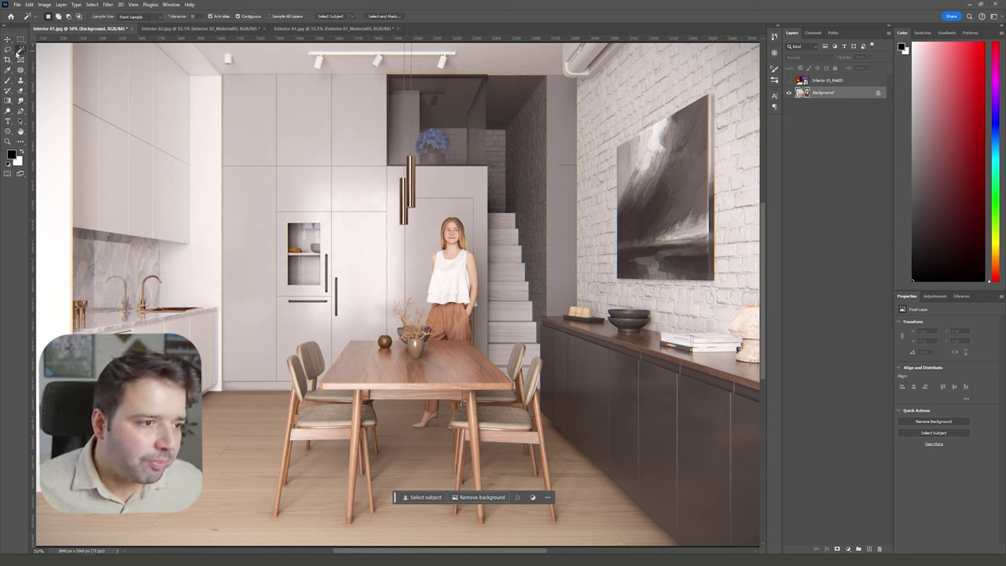
click(789, 81)
click(447, 234)
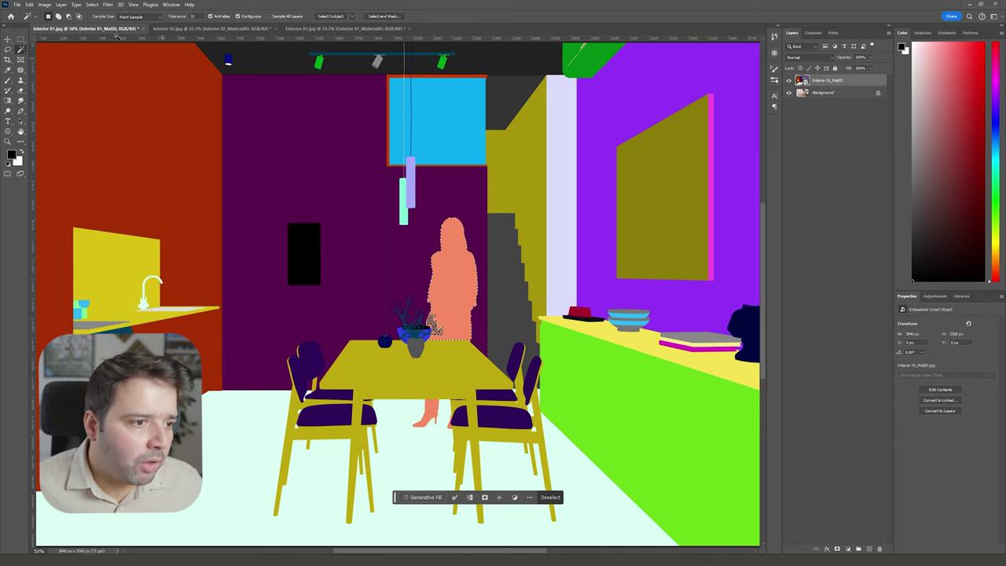
key(l)
click(790, 80)
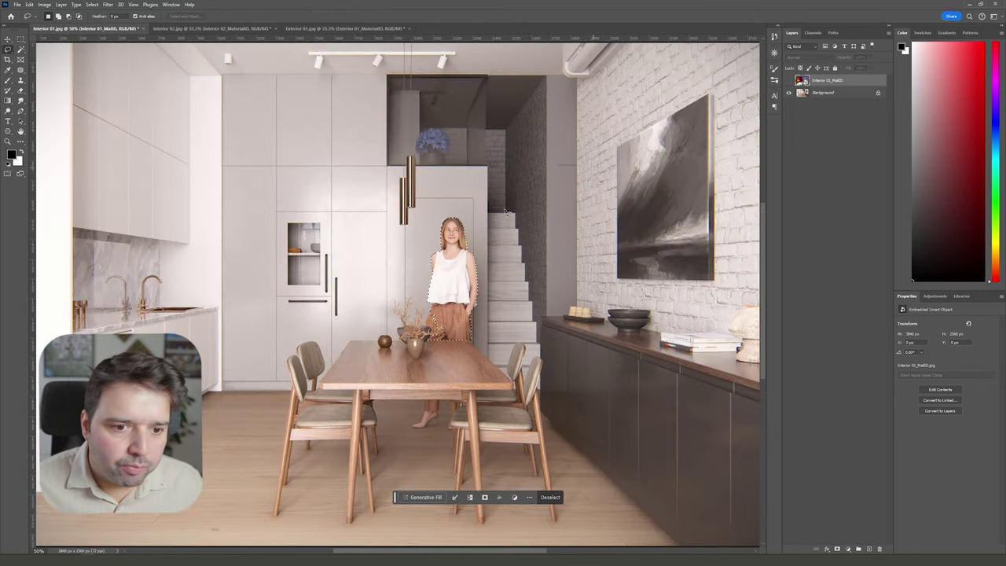
mouse_move(487, 272)
mouse_down()
mouse_move(488, 330)
mouse_move(448, 364)
mouse_move(400, 339)
mouse_move(397, 244)
mouse_up()
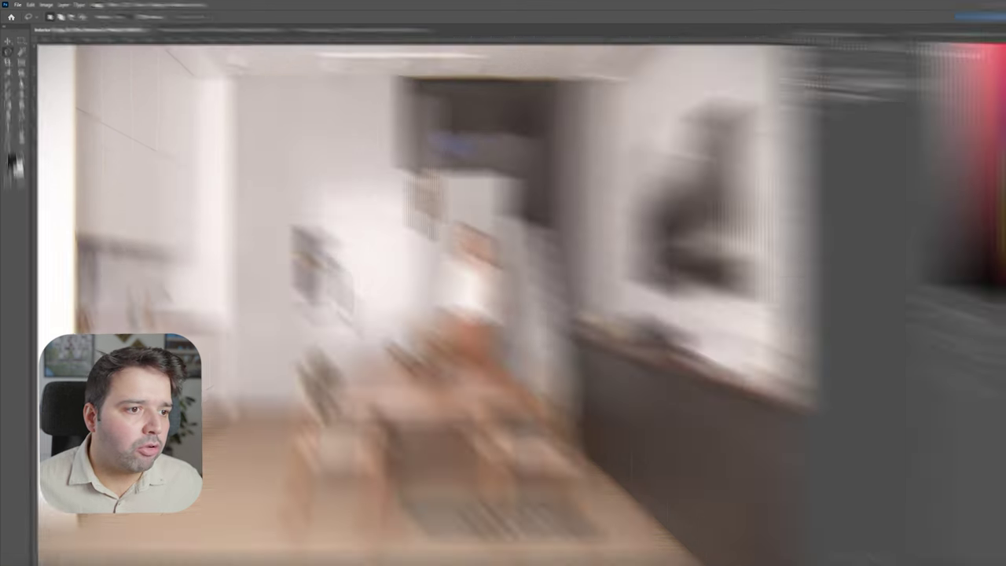
click(91, 5)
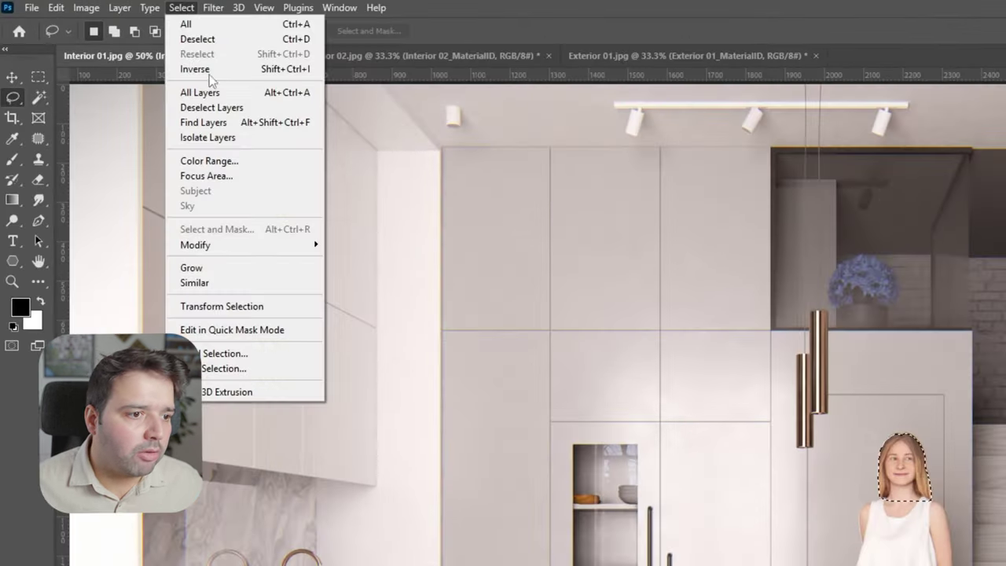
Step: Expand the woman's head selection by 10 pixels using Select > Modify > Expand
mouse_move(239, 247)
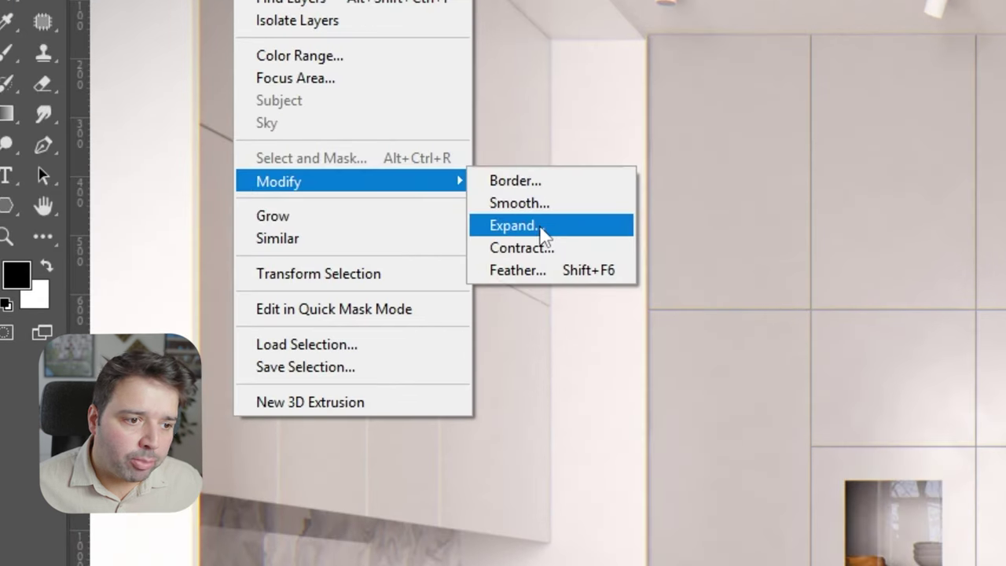
click(541, 228)
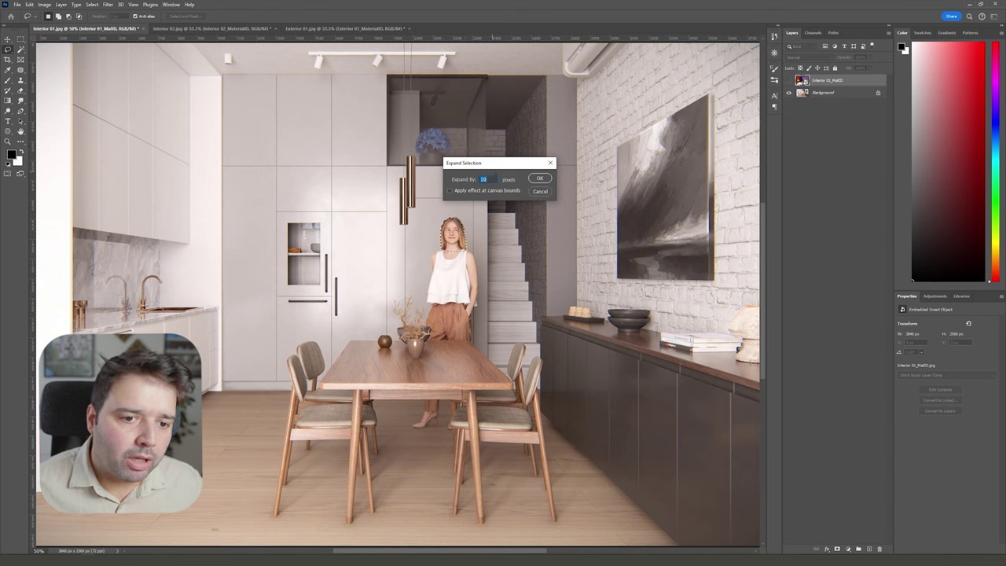
click(541, 180)
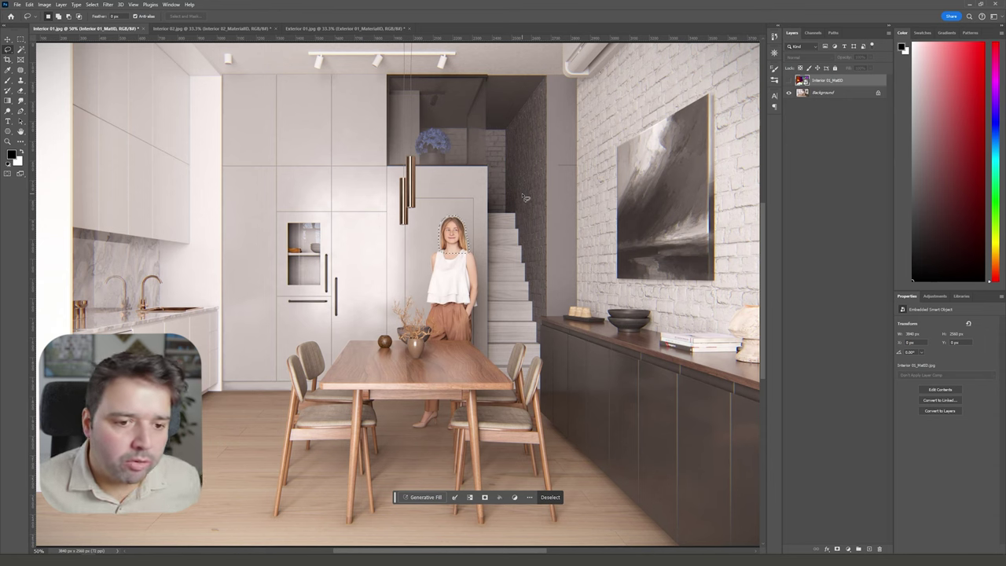
Step: Activate the Background layer, pin the Generative Fill bar at the top, and prompt 'woman smiling'
key(alt+[)
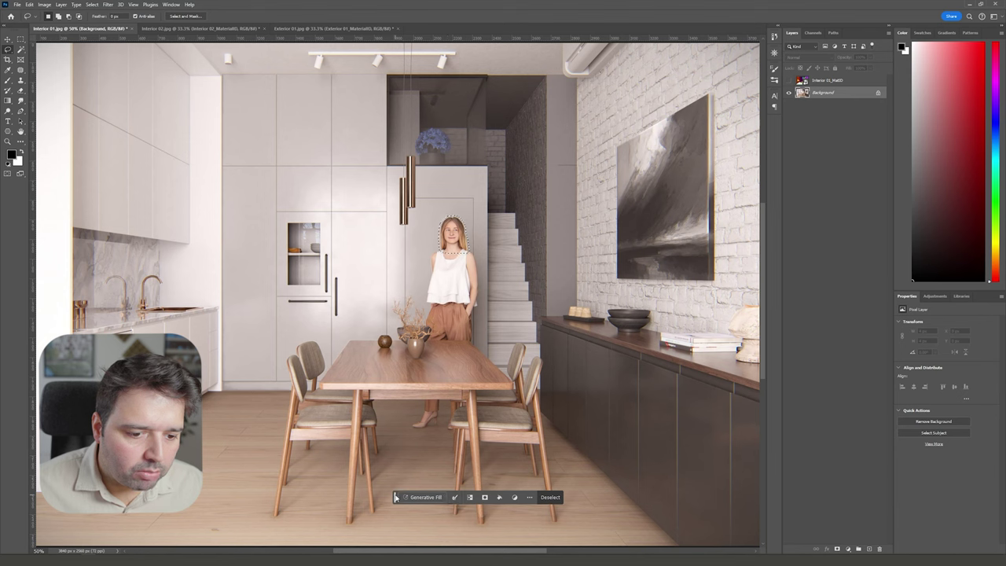
drag(395, 496, 415, 50)
click(549, 50)
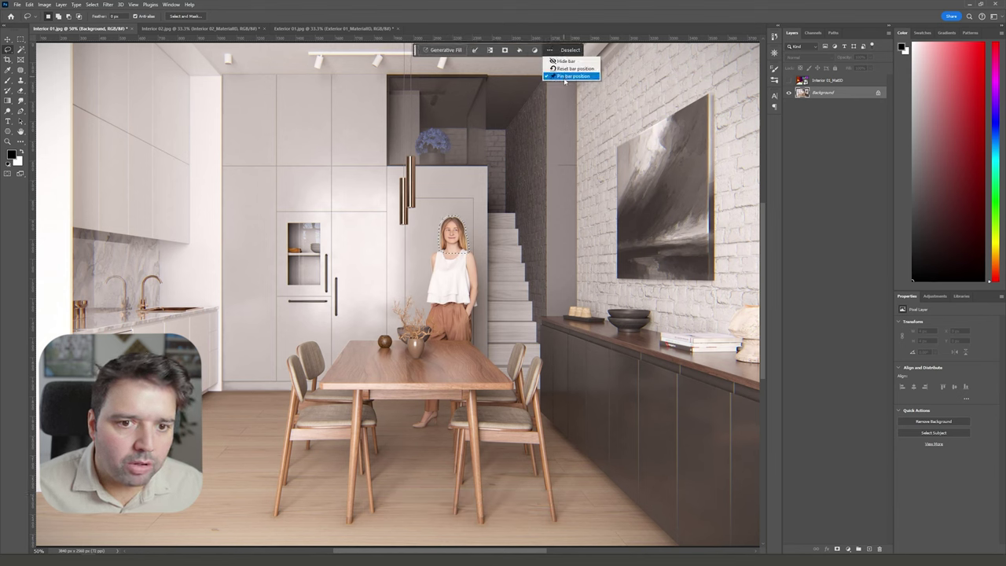
click(572, 75)
click(550, 49)
click(571, 75)
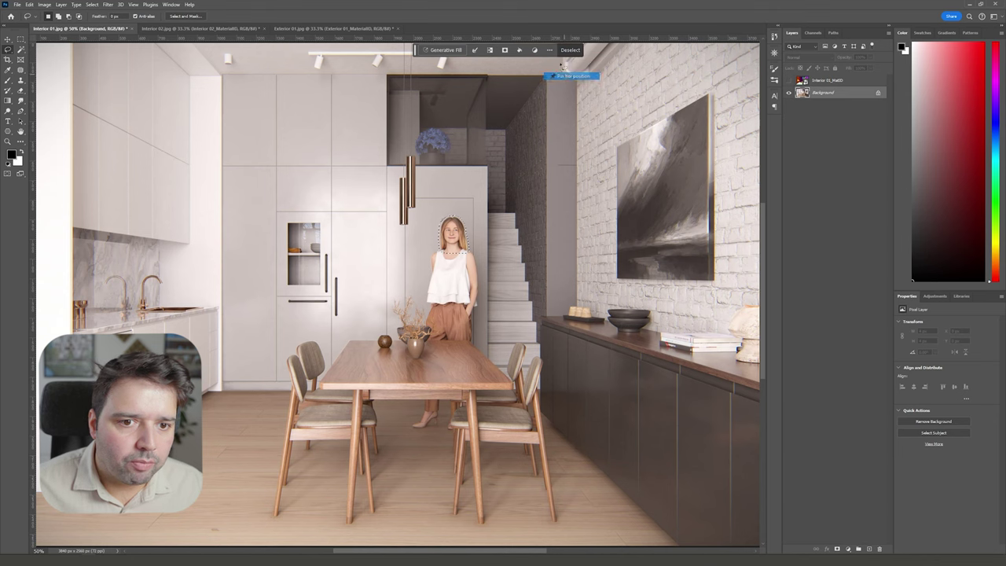
click(443, 50)
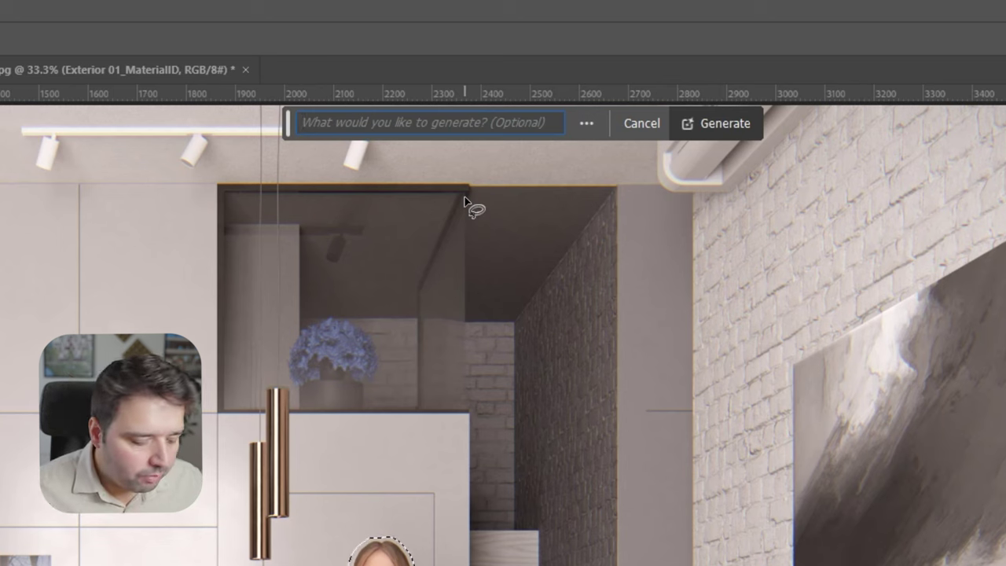
text(wom)
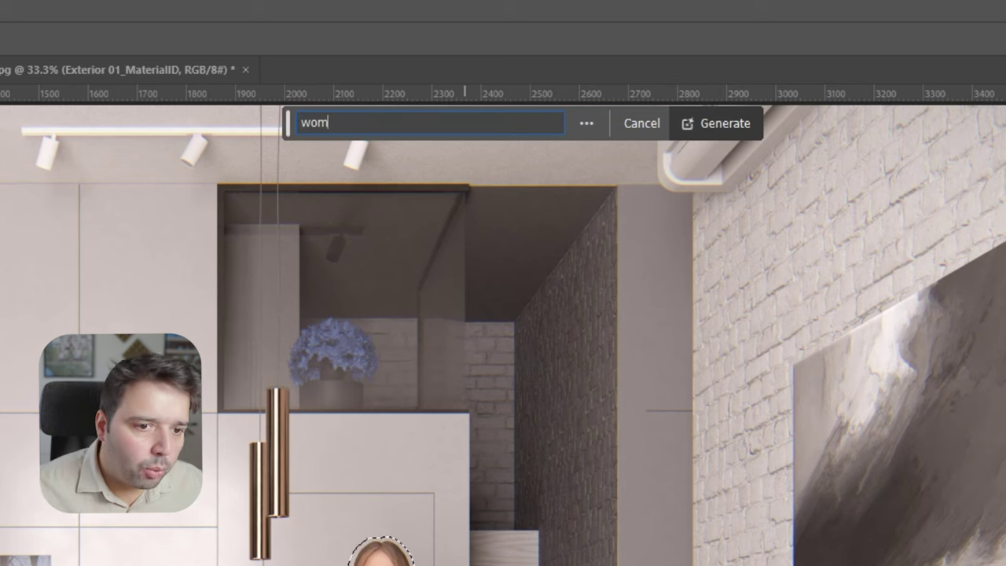
text(an smiling)
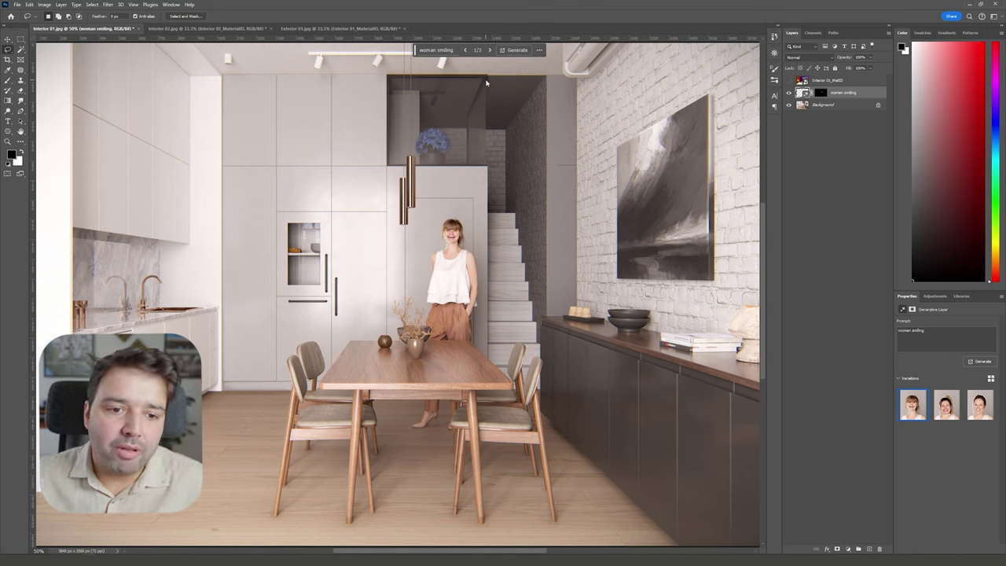
Step: Compare the three smiling-face variations generated for the woman
click(490, 50)
click(491, 50)
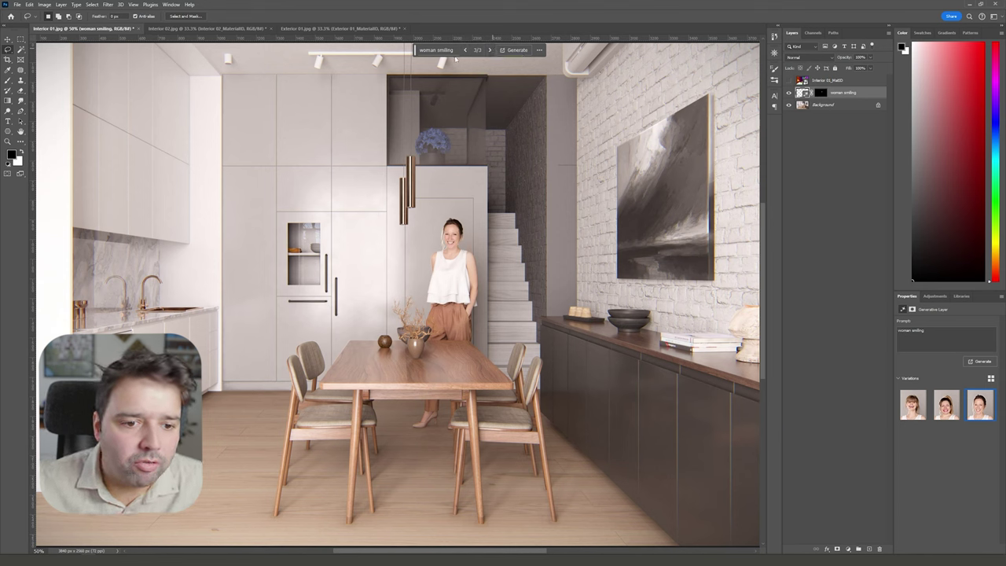
click(464, 51)
click(464, 50)
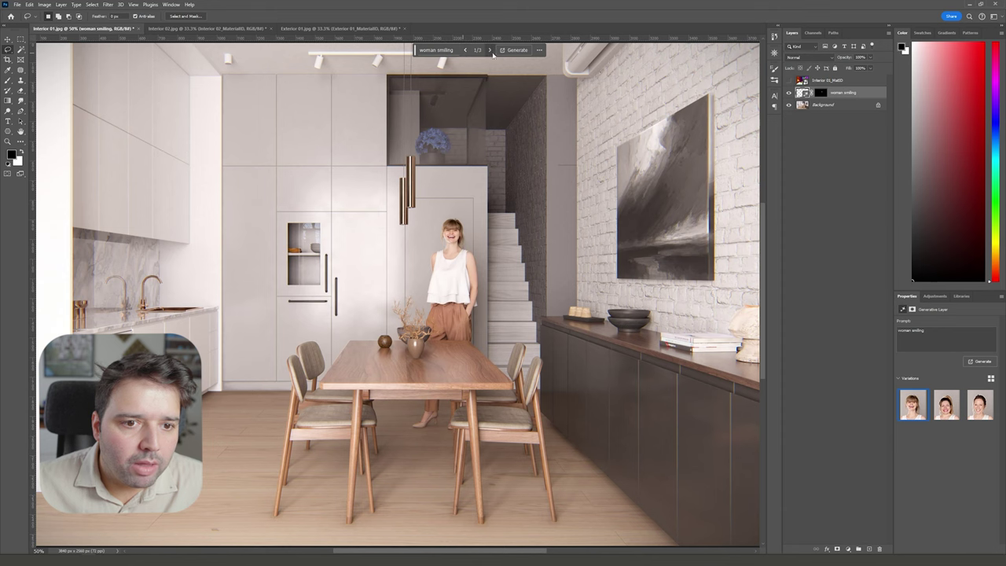
click(490, 50)
click(491, 51)
key(ctrl+minus)
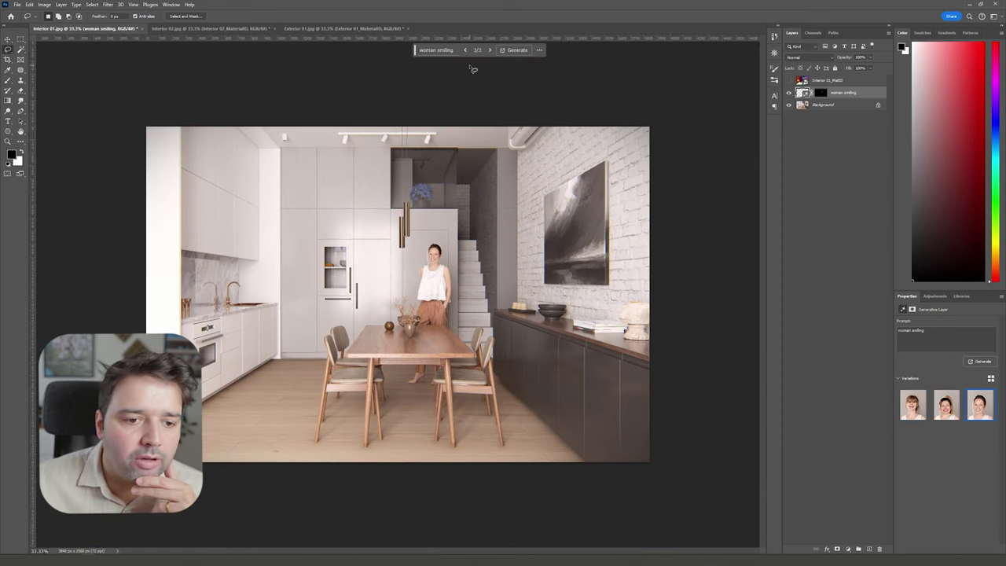
Step: Generate six more variations for nine in total, then return to variation 1/9
click(515, 50)
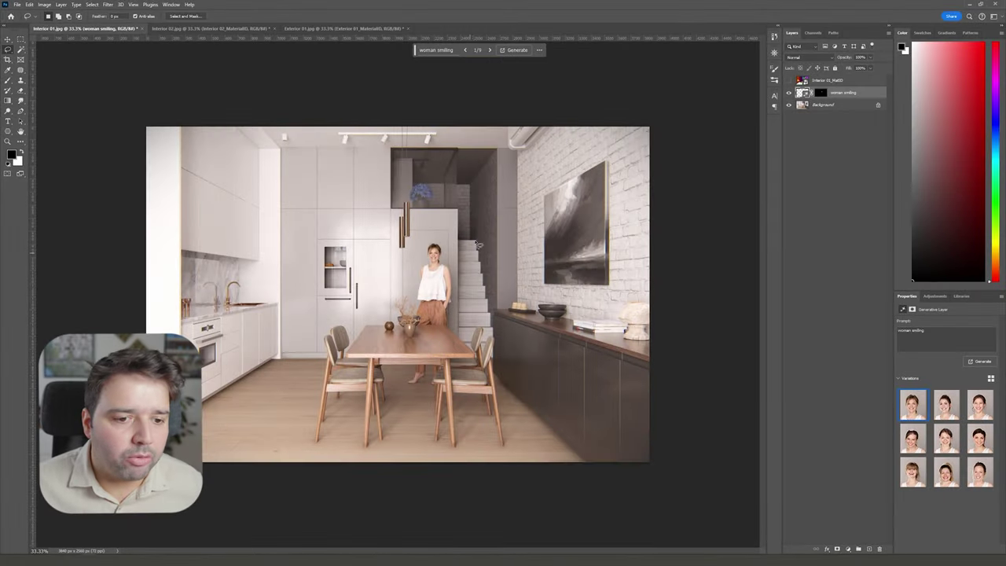
click(490, 50)
click(489, 50)
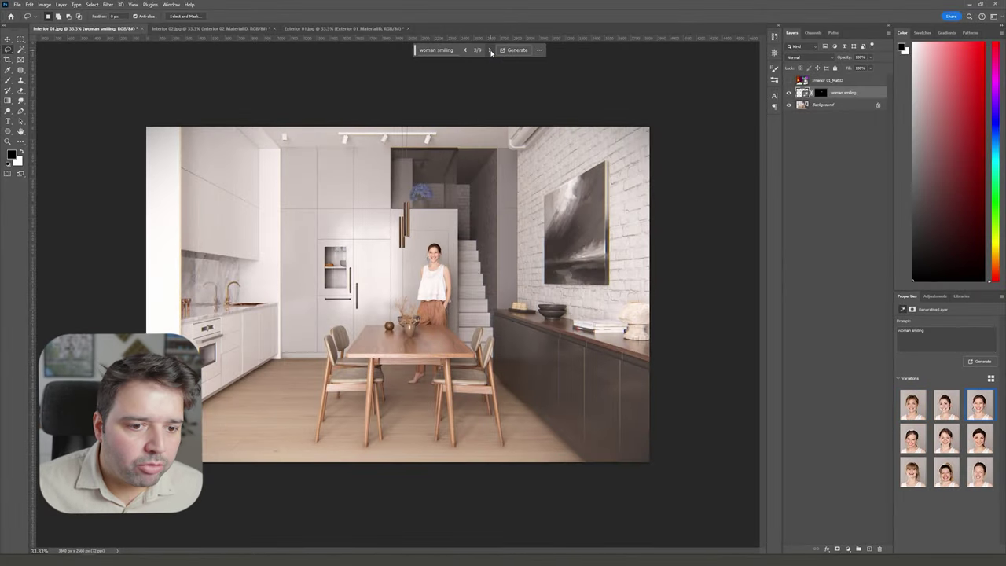
click(465, 50)
click(464, 51)
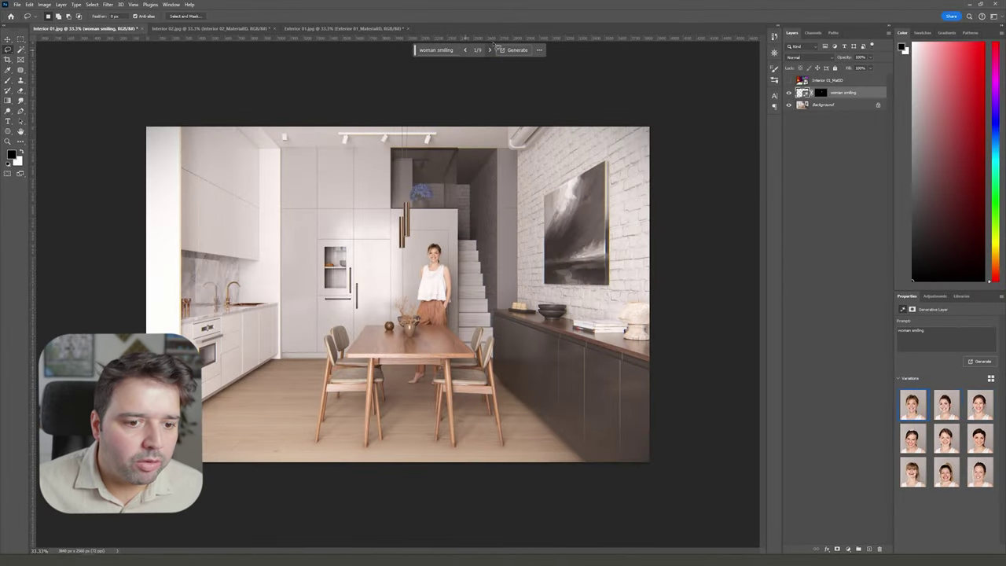
Step: Toggle the woman smiling layer for a before/after comparison, then zoom out on Interior 01
key(v)
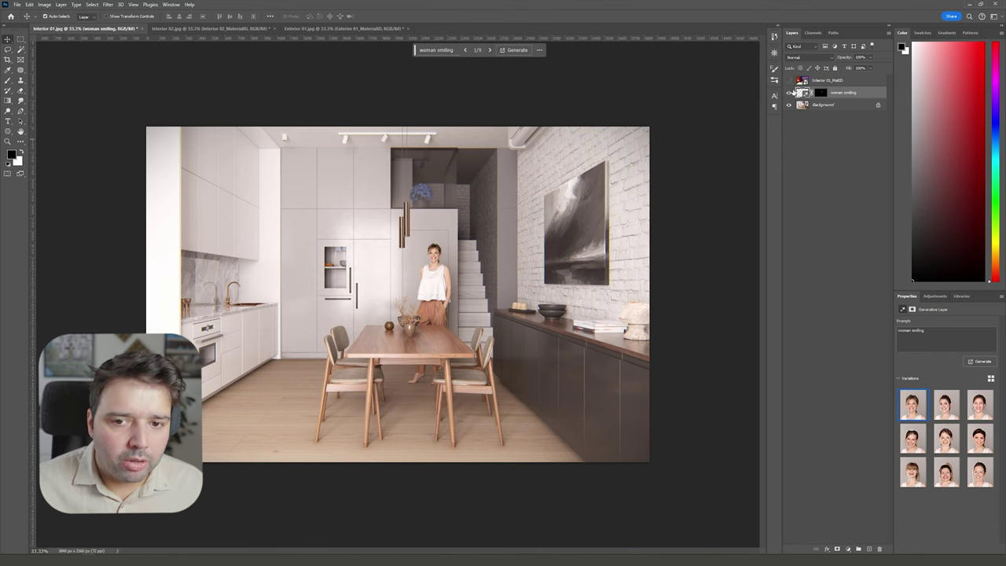
click(789, 93)
click(790, 94)
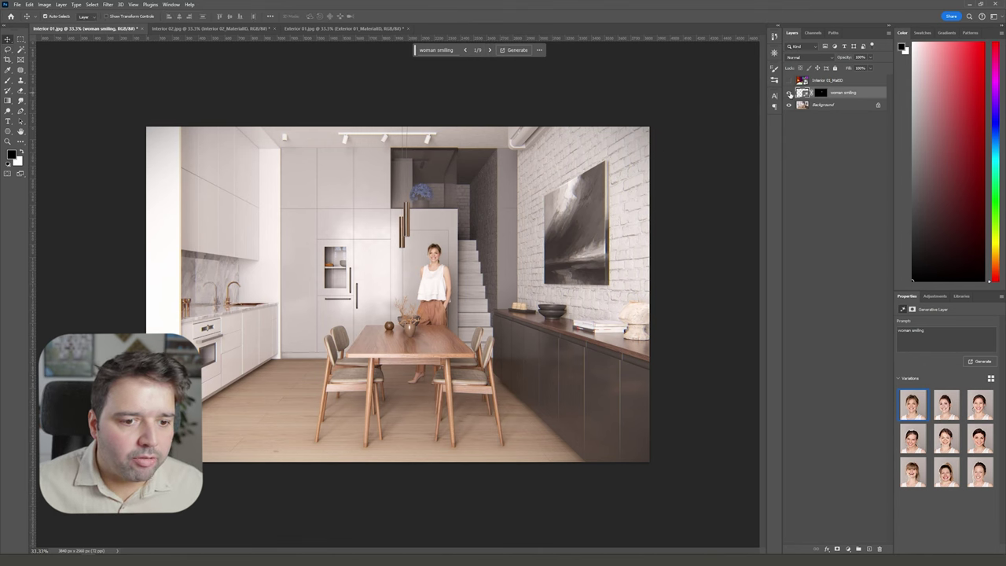
click(790, 94)
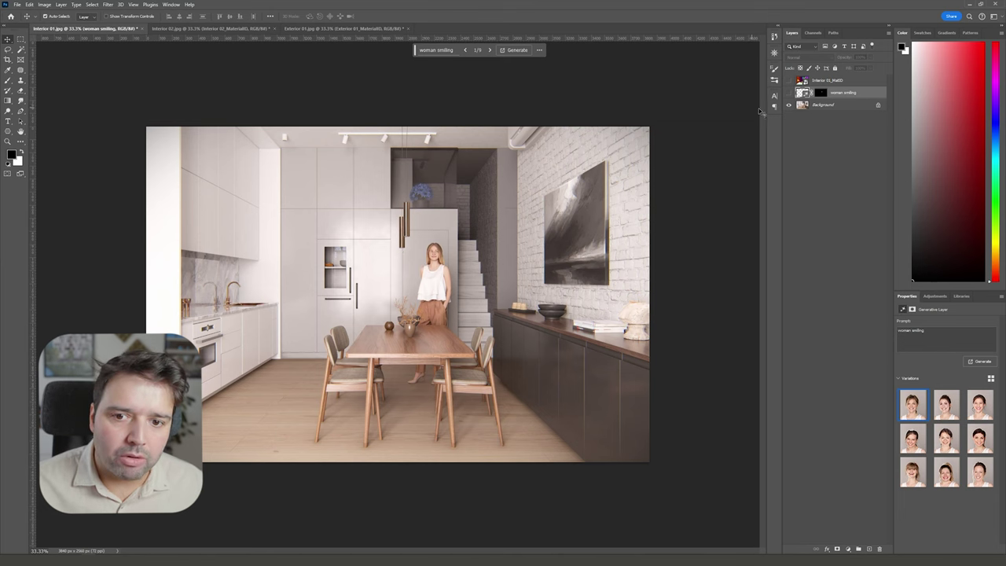
key(ctrl+plus)
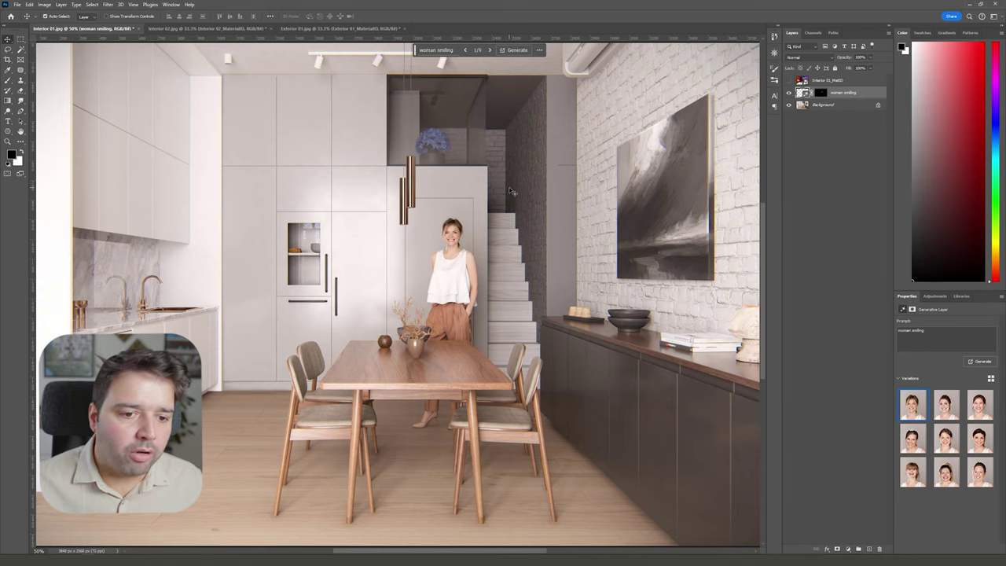
key(ctrl+minus)
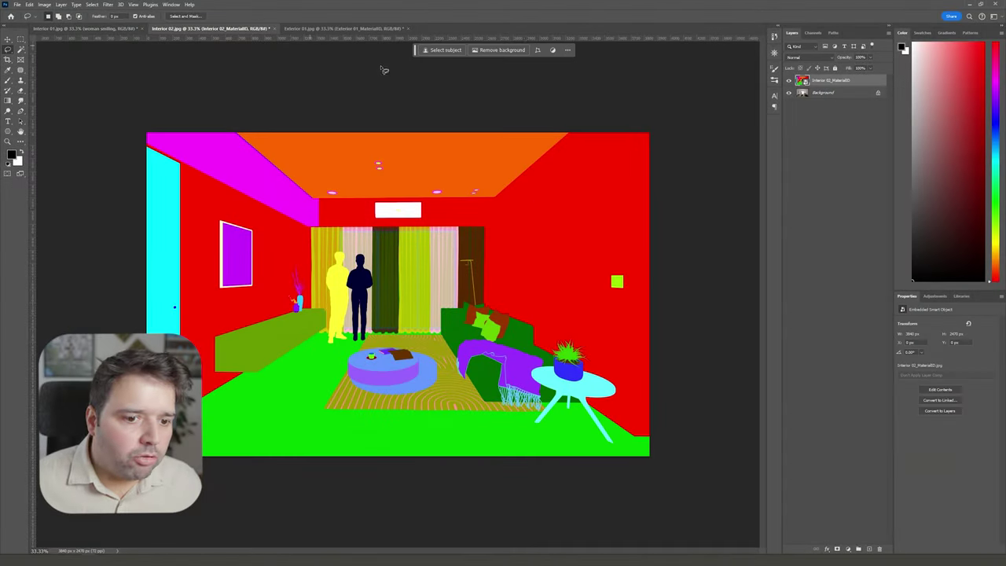
Step: Magic Wand the two colour-coded standing figures on Interior 02's Material ID layer
click(789, 81)
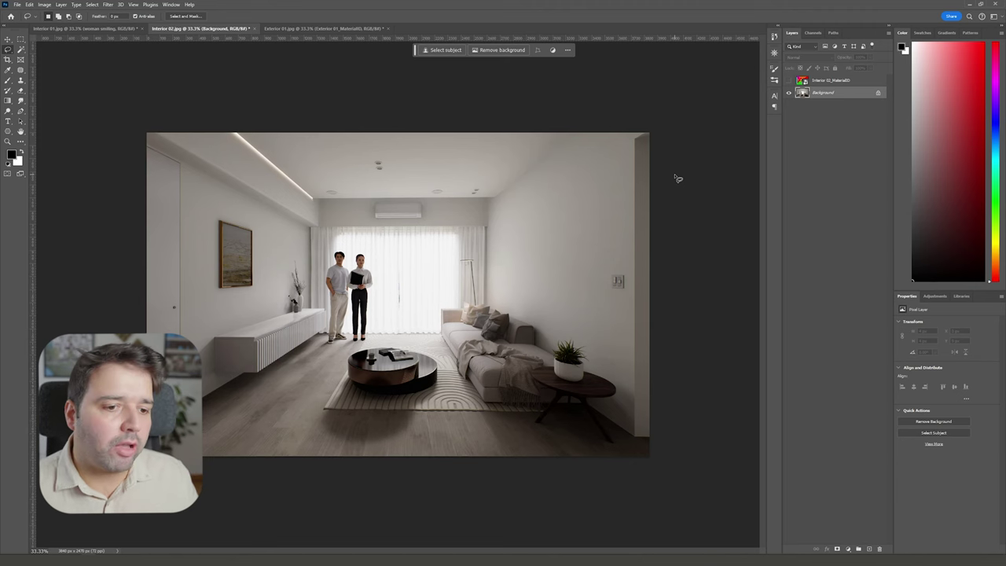
click(789, 81)
click(825, 80)
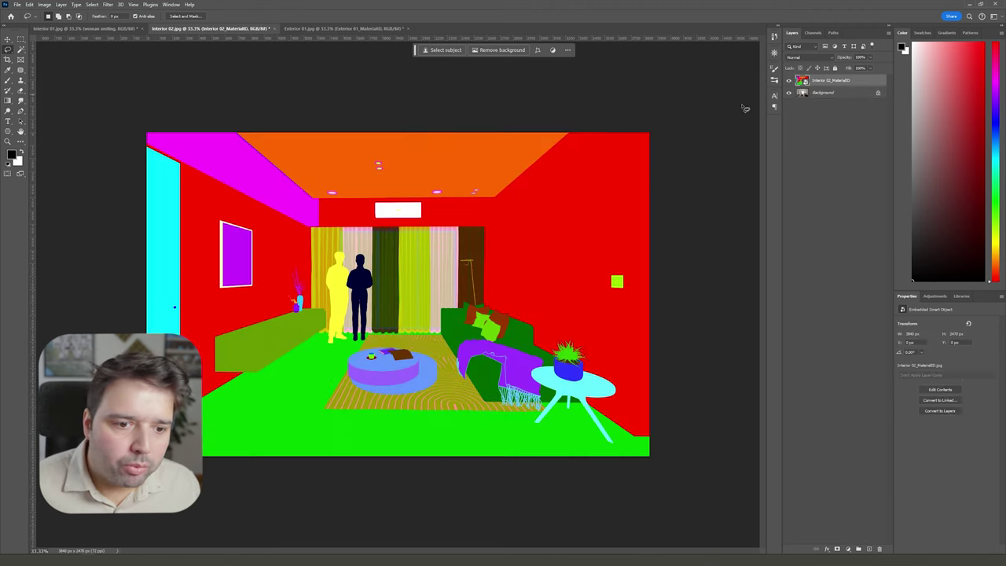
key(ctrl+plus)
click(21, 50)
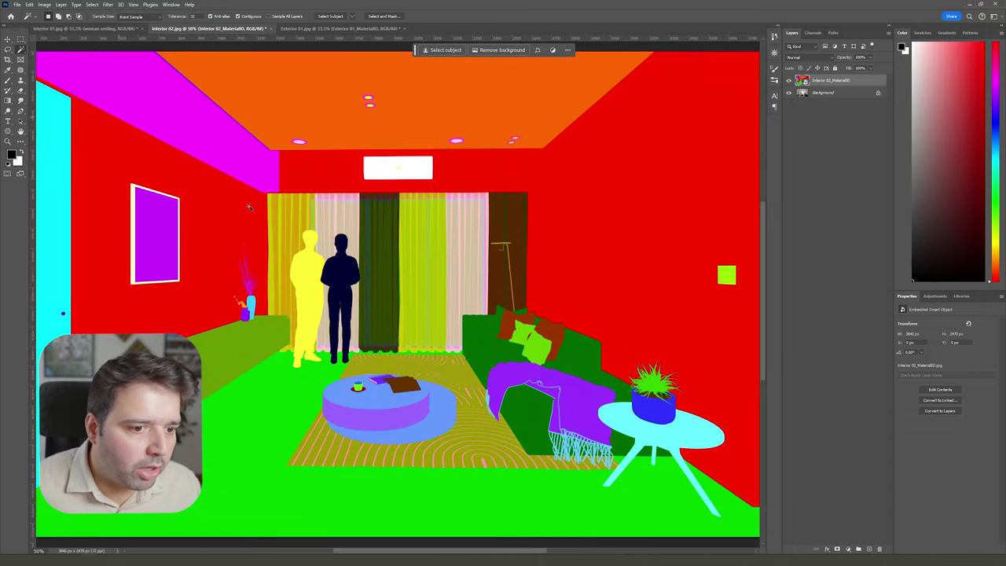
click(357, 243)
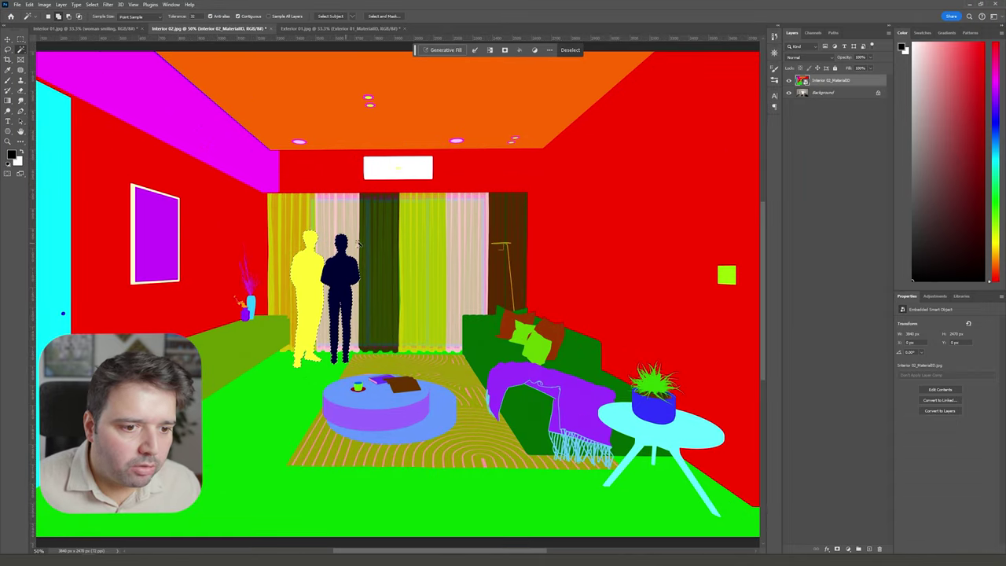
Step: Hide the Material ID layer, activate Background, and Lasso-trim the selection to the two heads
click(789, 80)
click(823, 93)
key(l)
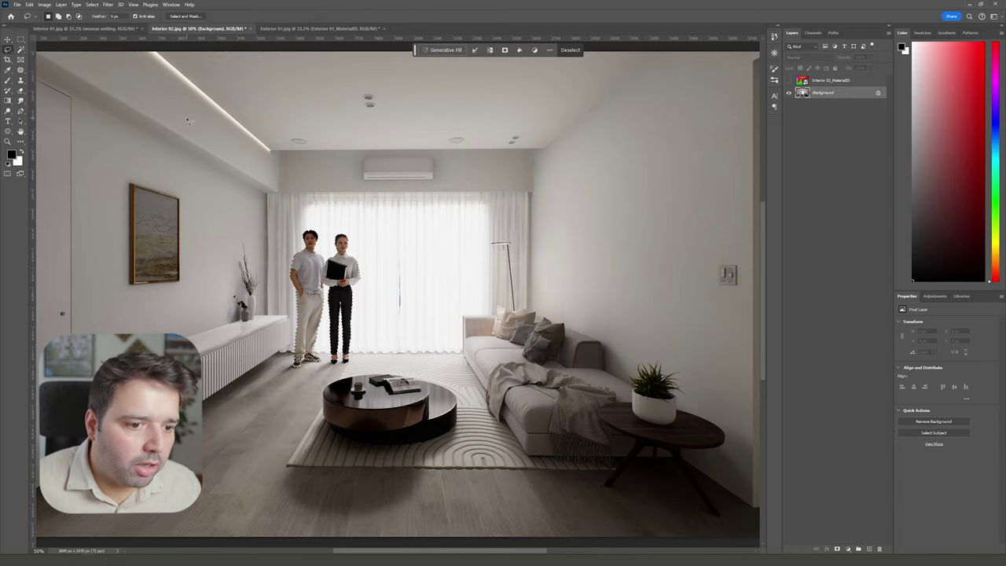
key(ctrl+plus)
mouse_move(277, 233)
mouse_down()
mouse_move(310, 235)
mouse_move(350, 252)
mouse_move(362, 384)
mouse_move(268, 428)
mouse_move(235, 293)
mouse_up()
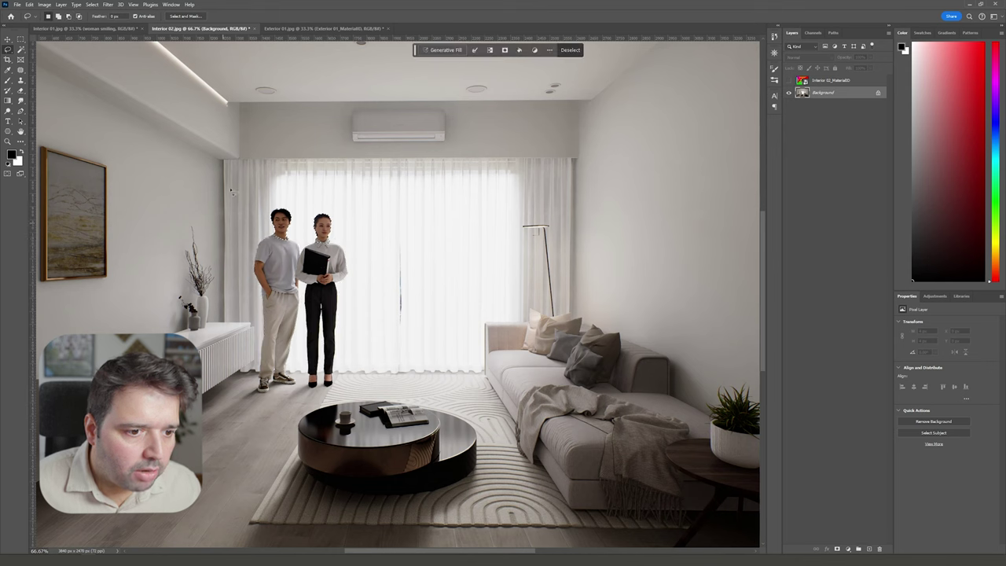
click(92, 4)
Step: Expand the heads selection by 10 pixels and run Generative Fill with 'people smiling'
mouse_move(118, 128)
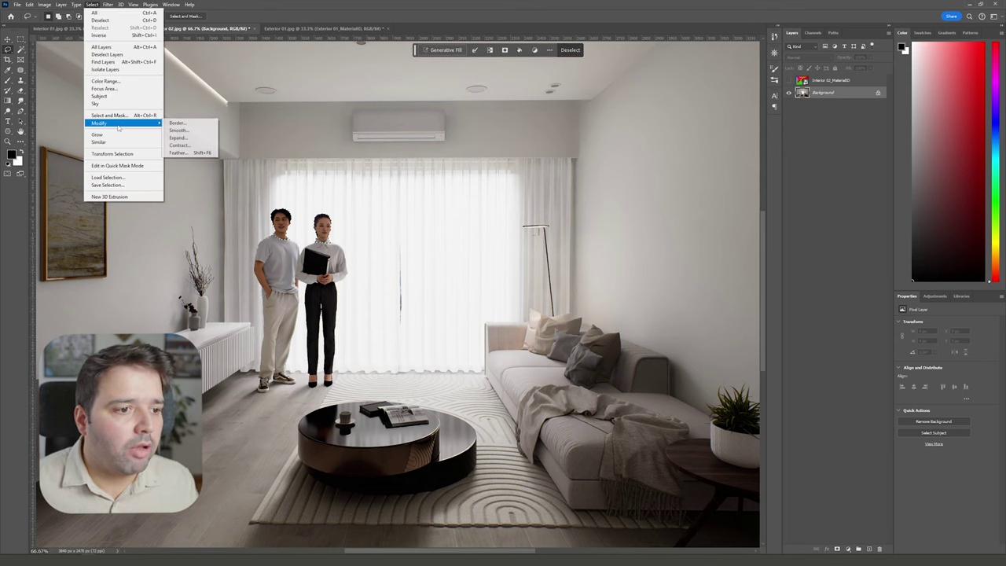
click(179, 138)
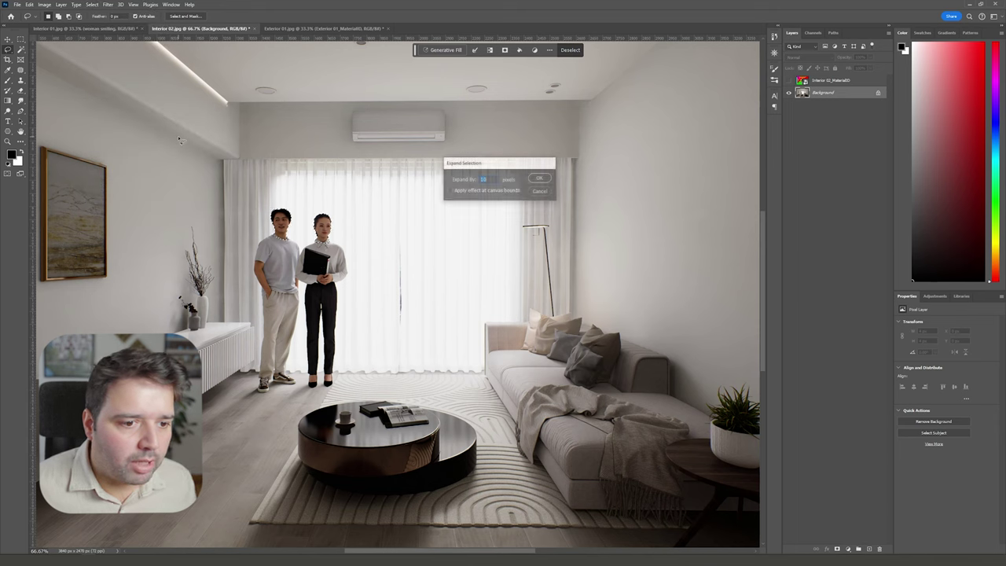
key(Return)
click(443, 49)
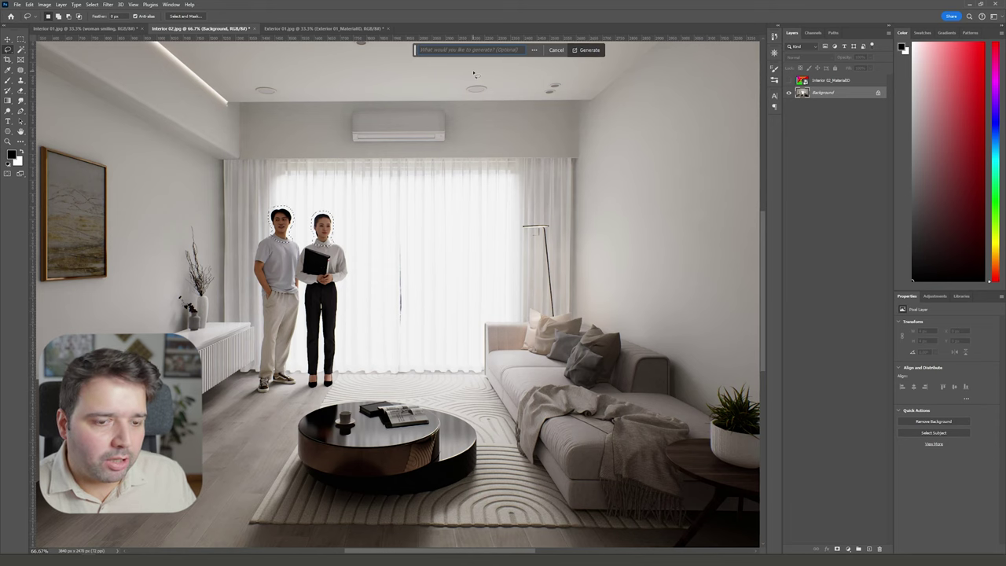
text(people sm)
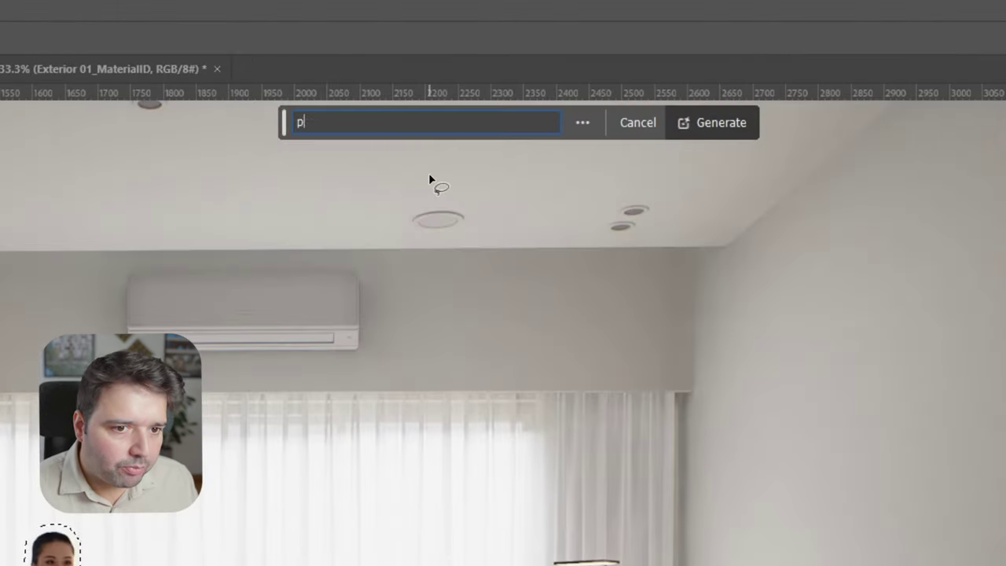
text(iling)
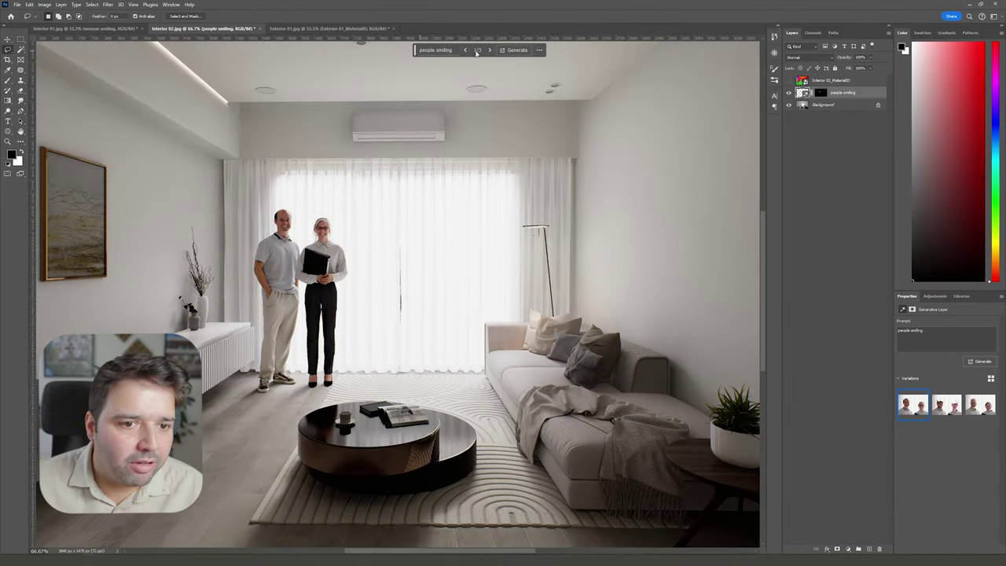
Step: Browse the three people smiling variations and settle on variation 1/3
click(490, 49)
click(491, 49)
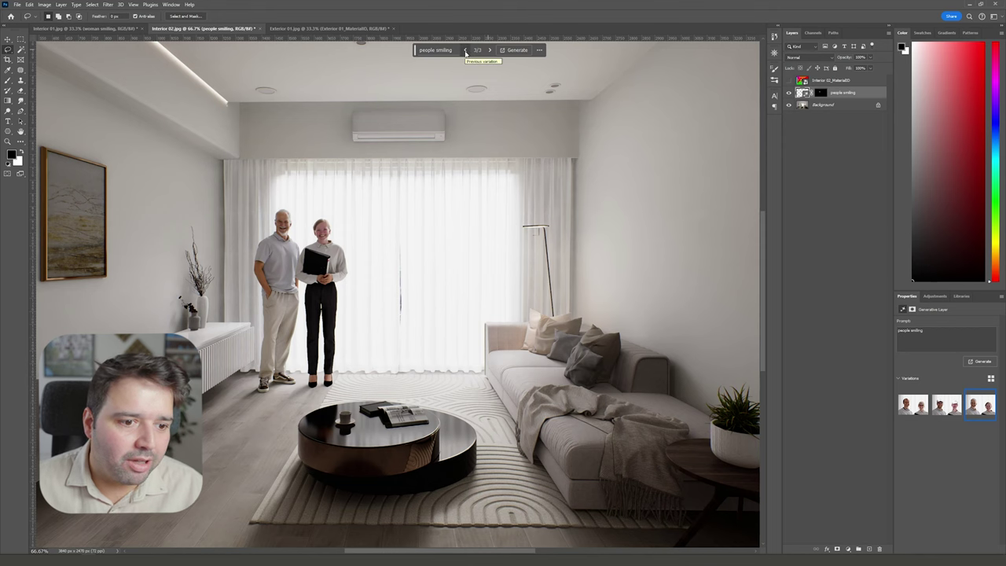
click(465, 50)
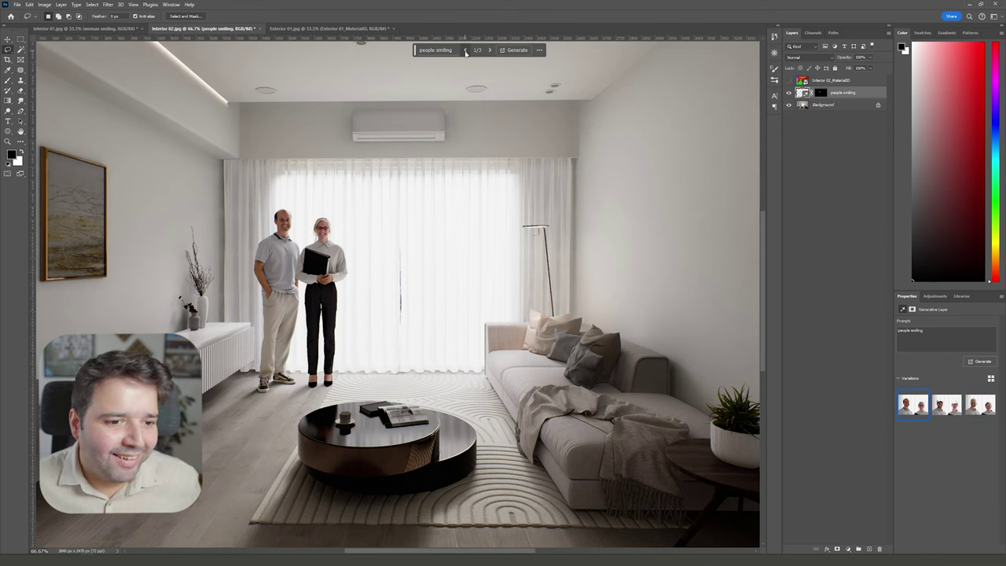
key(ctrl+minus)
key(ctrl+minus)
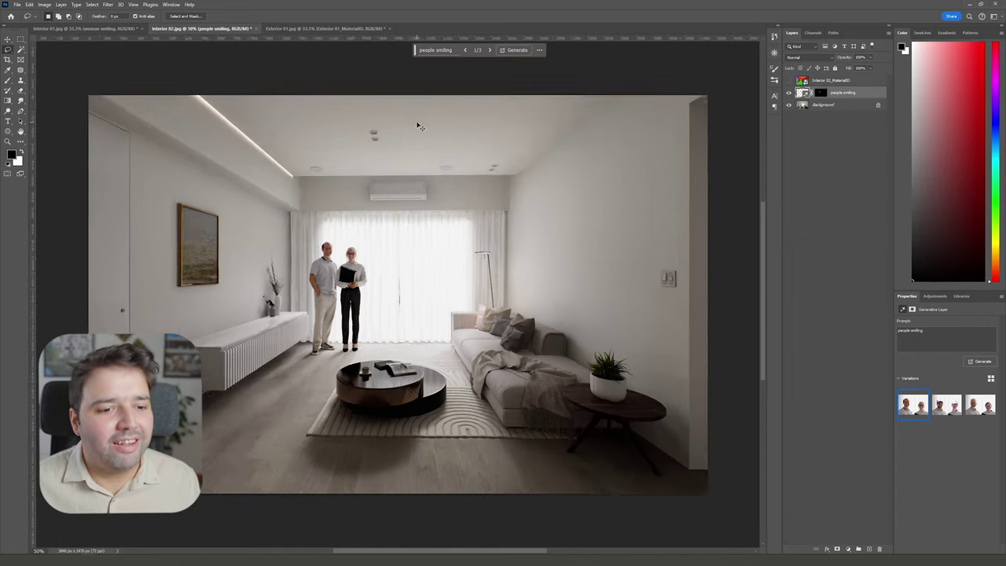
key(ctrl+plus)
click(487, 51)
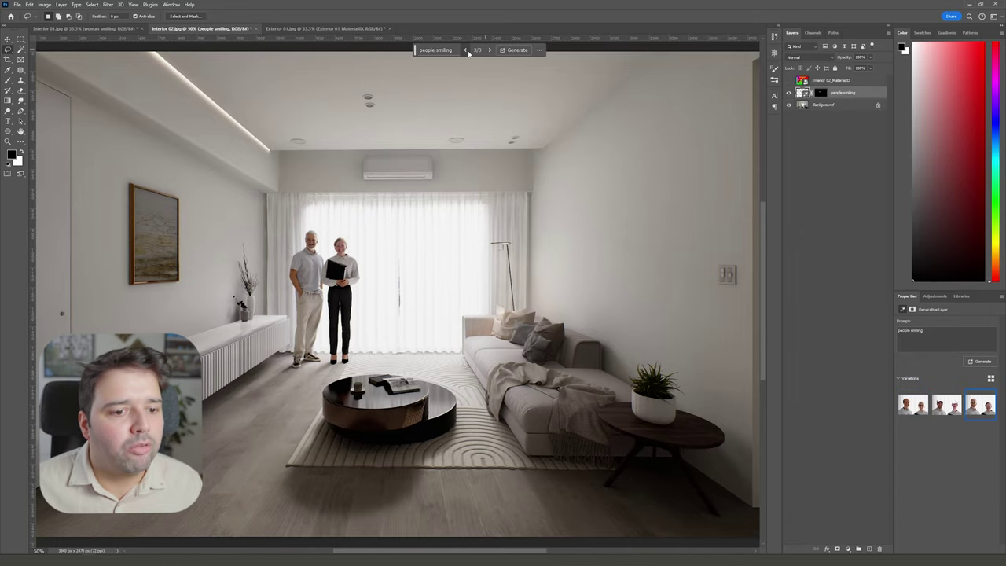
click(467, 51)
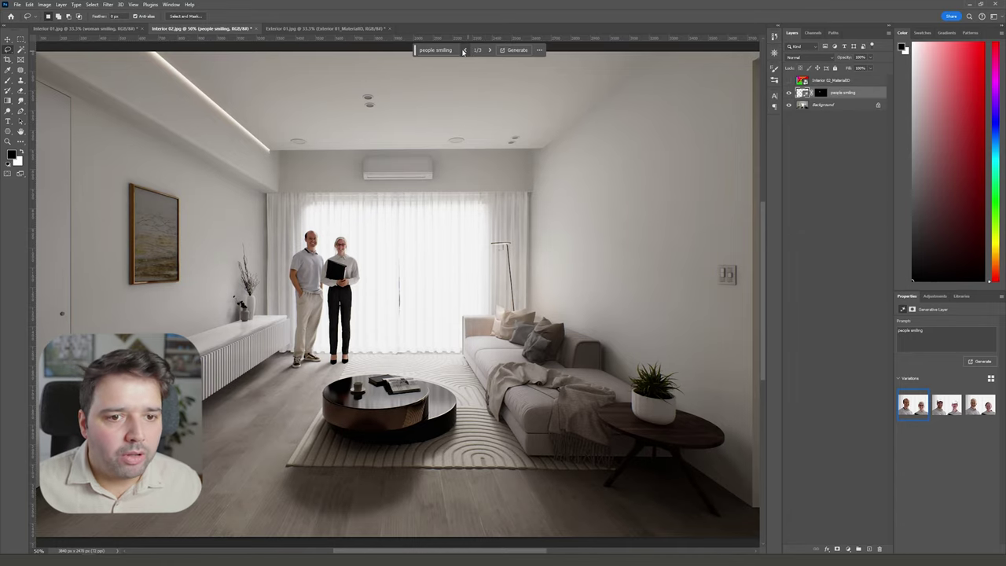
click(439, 49)
Step: Shorten the prompt to 'people', regenerate for six variations, and step to the fourth
double_click(443, 49)
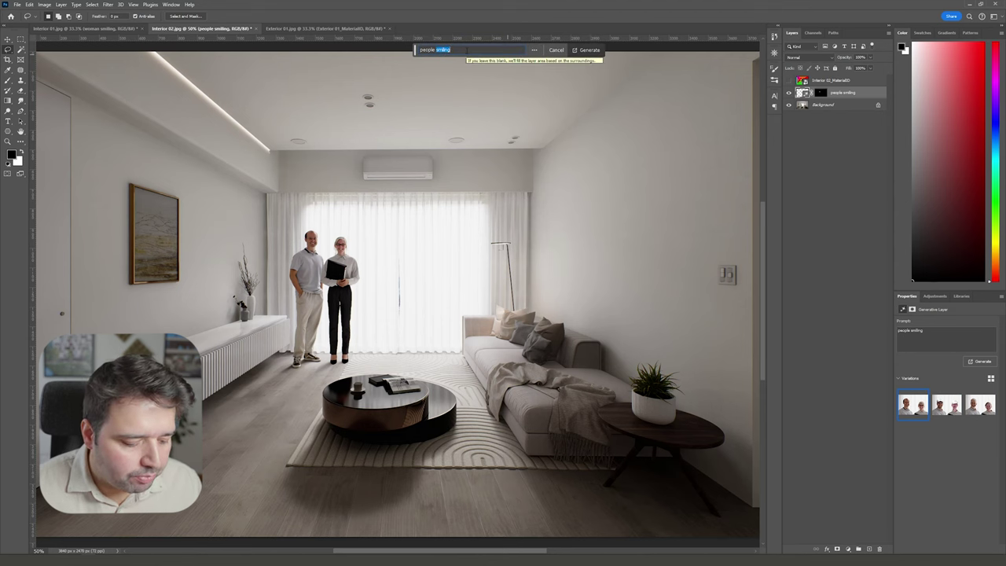
key(Return)
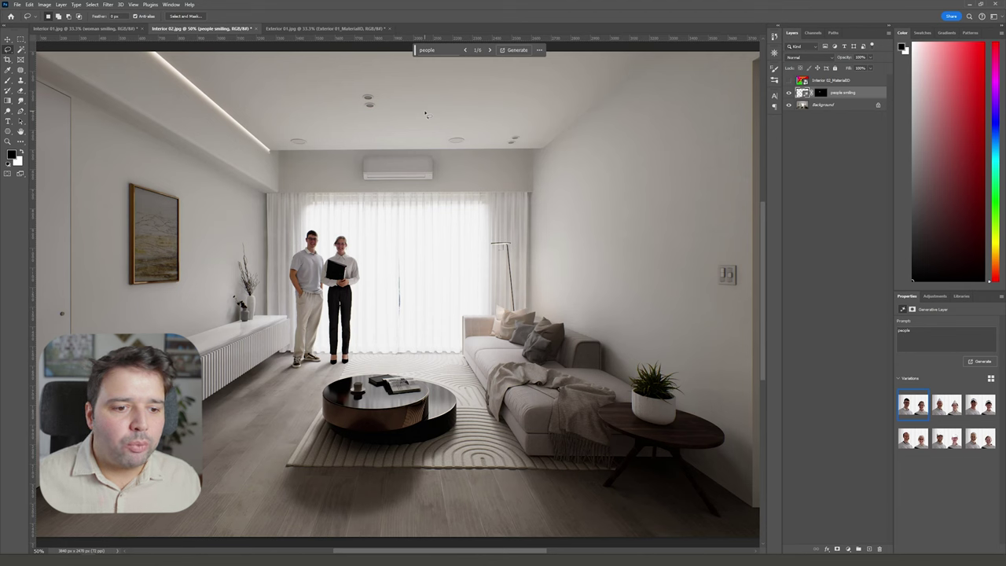
click(489, 51)
click(489, 50)
click(489, 51)
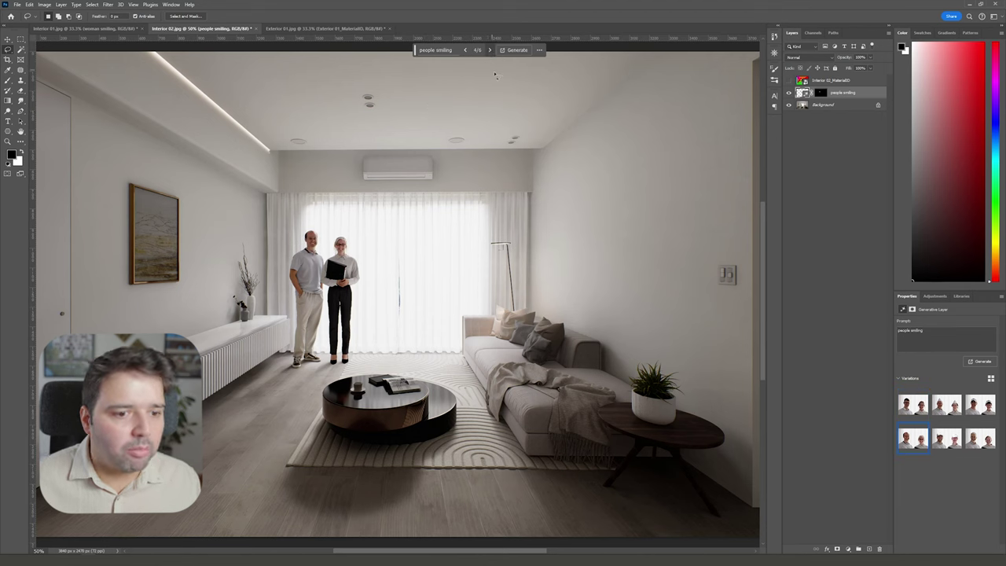
click(821, 93)
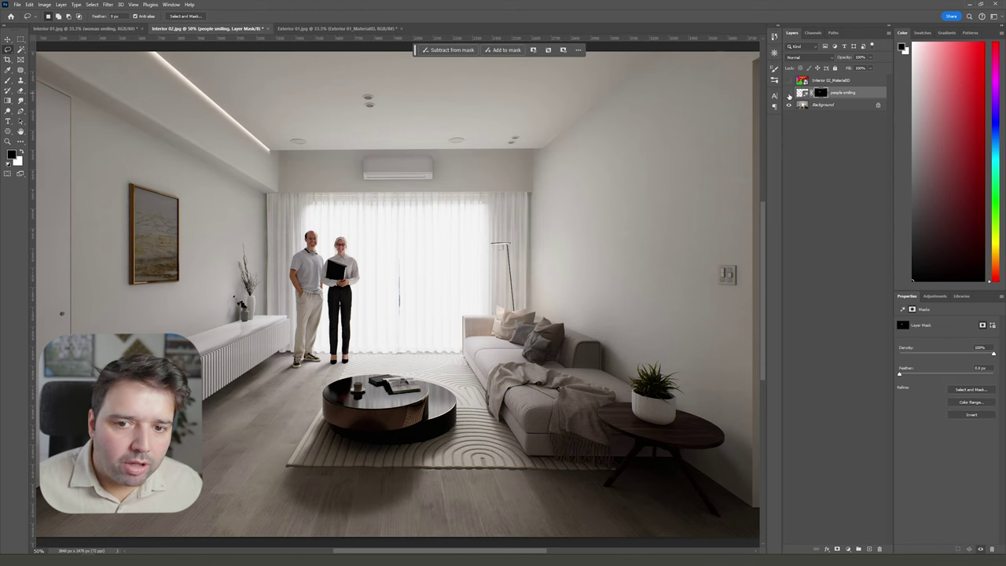
Step: Compare the generated faces with the original, then select only the man's head from the layer mask
click(789, 93)
click(789, 94)
ctrl+click(801, 93)
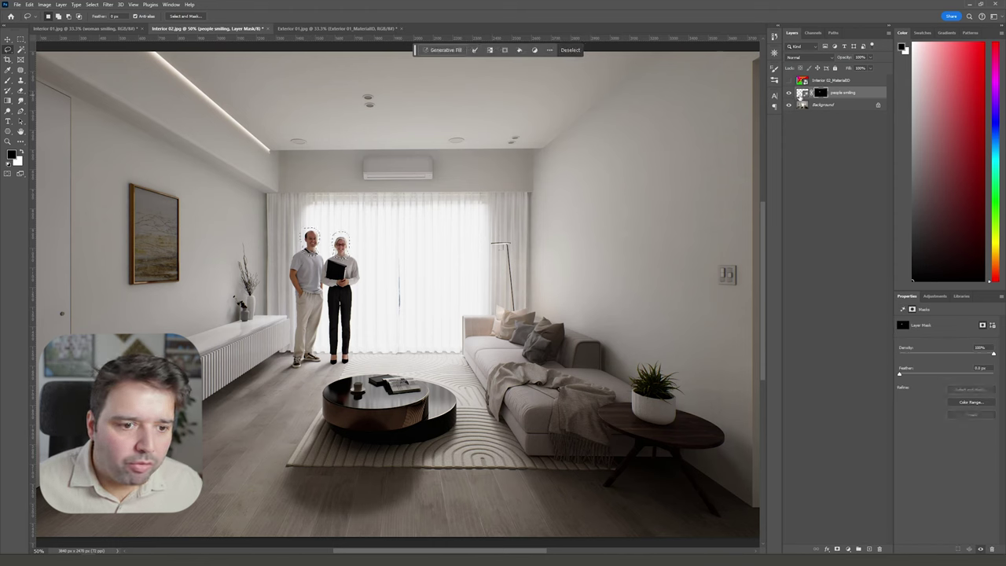
mouse_move(352, 233)
mouse_down()
mouse_move(326, 267)
mouse_move(354, 234)
mouse_up()
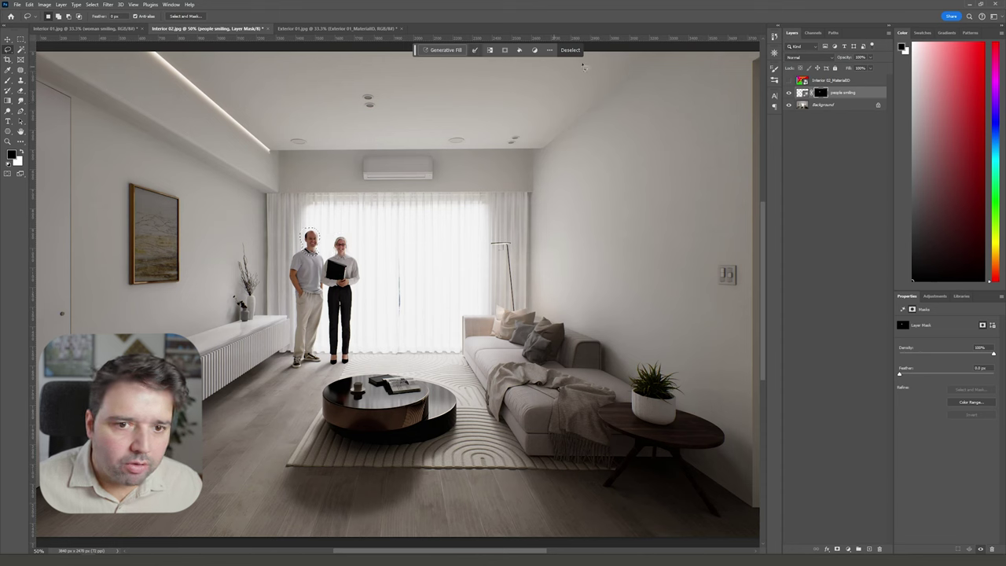
Step: Run Generative Fill on the Background with the prompt 'man face' for the man's face
key(alt+bracketleft)
click(442, 49)
text(man)
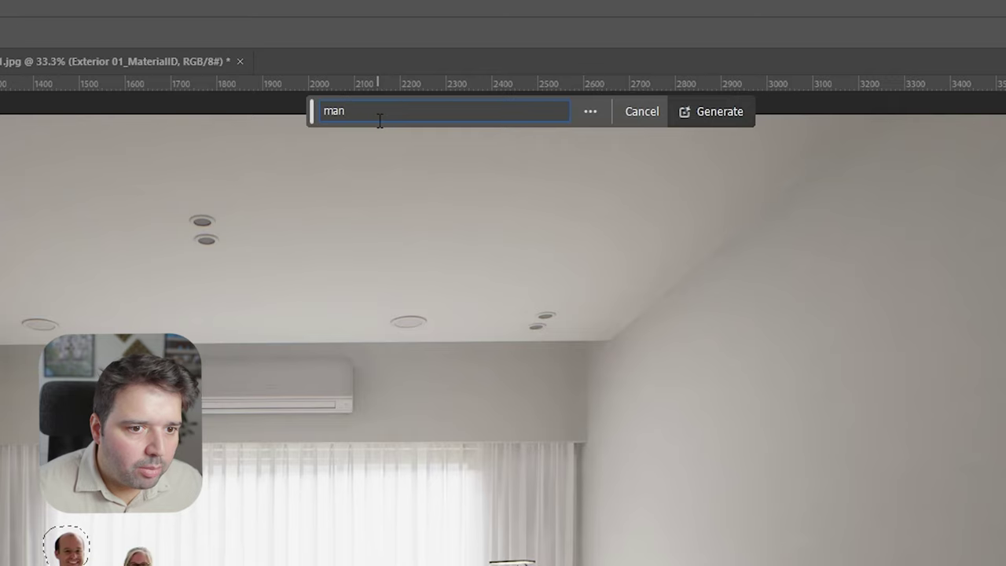
text( face)
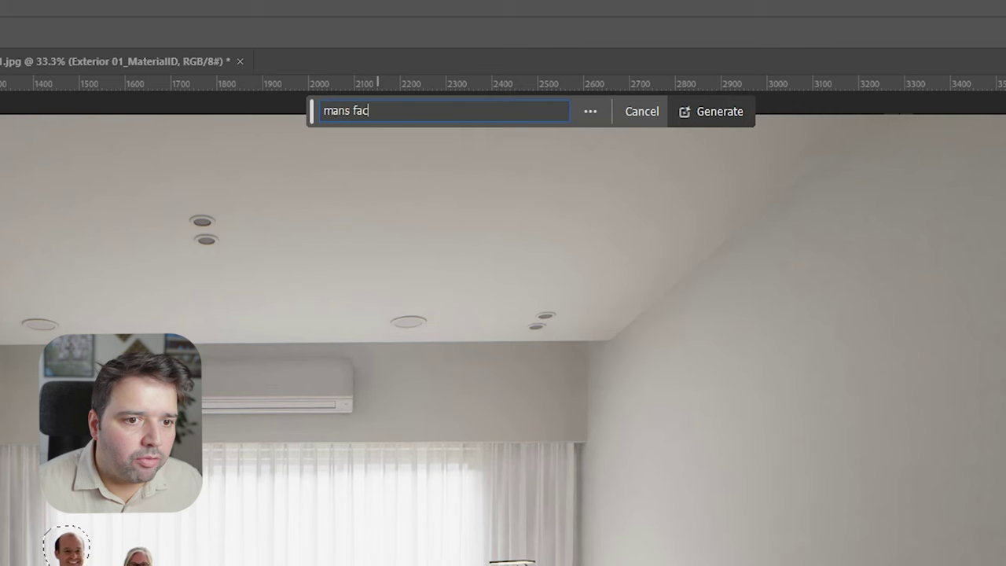
key(Return)
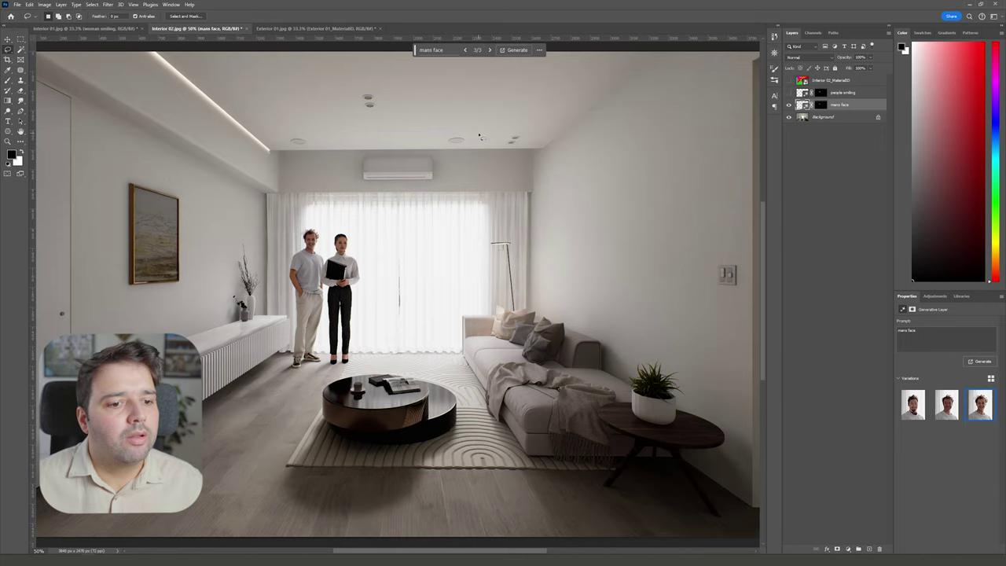
ctrl+click(822, 92)
Step: Lasso the woman's head and Generative Fill it with the prompt 'womans face'
mouse_move(298, 250)
mouse_down()
mouse_move(295, 210)
mouse_move(324, 223)
mouse_move(320, 256)
mouse_up()
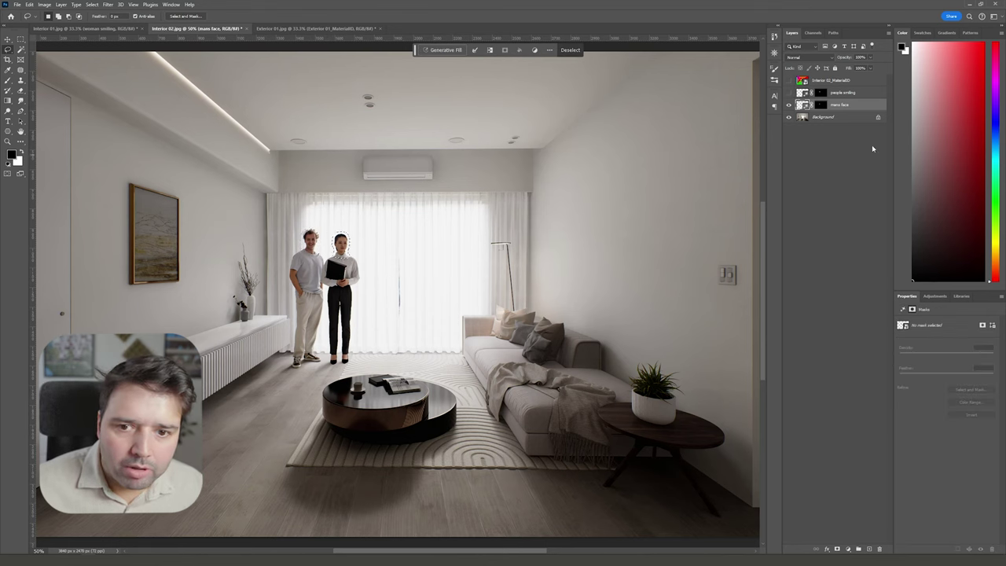
click(444, 50)
click(818, 118)
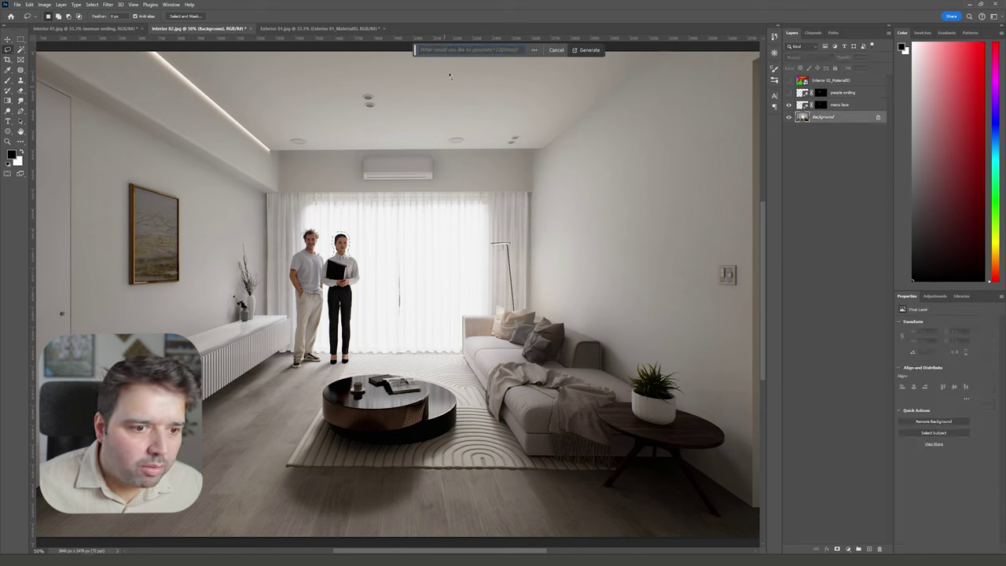
text(woman)
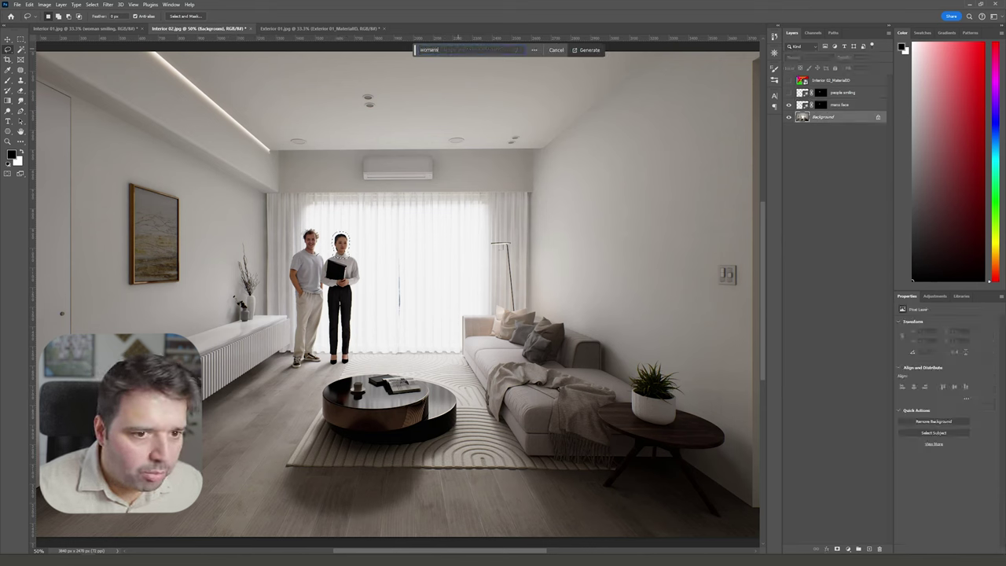
text(s fa)
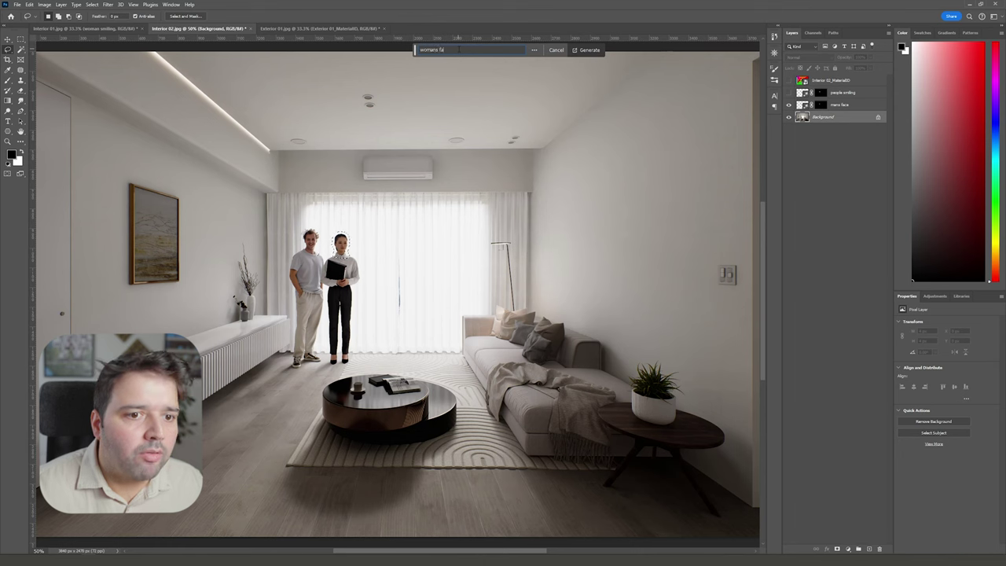
text(ce)
key(Return)
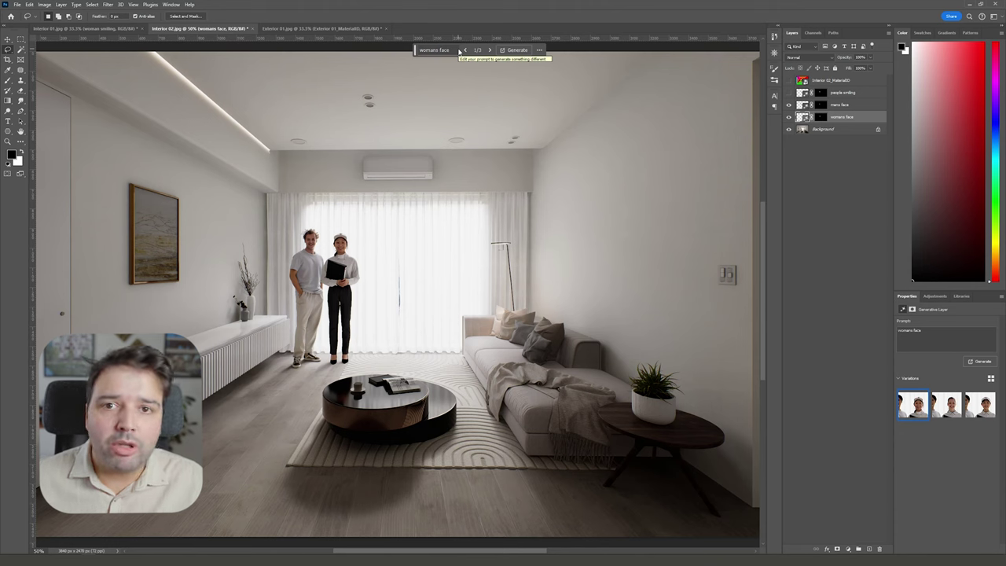
Step: Browse the womans face variations, generate more, and toggle the layers to compare before and after
click(489, 50)
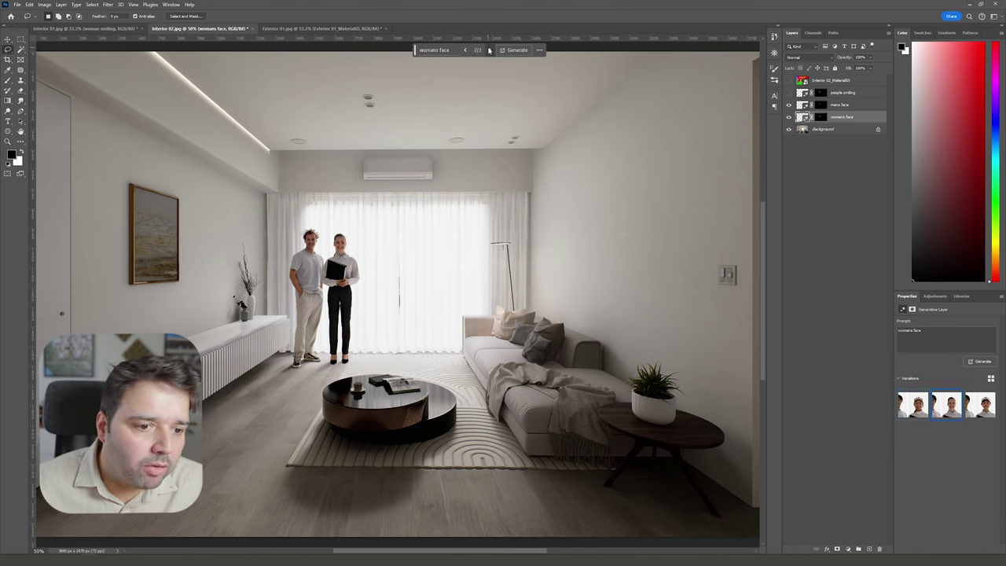
click(489, 50)
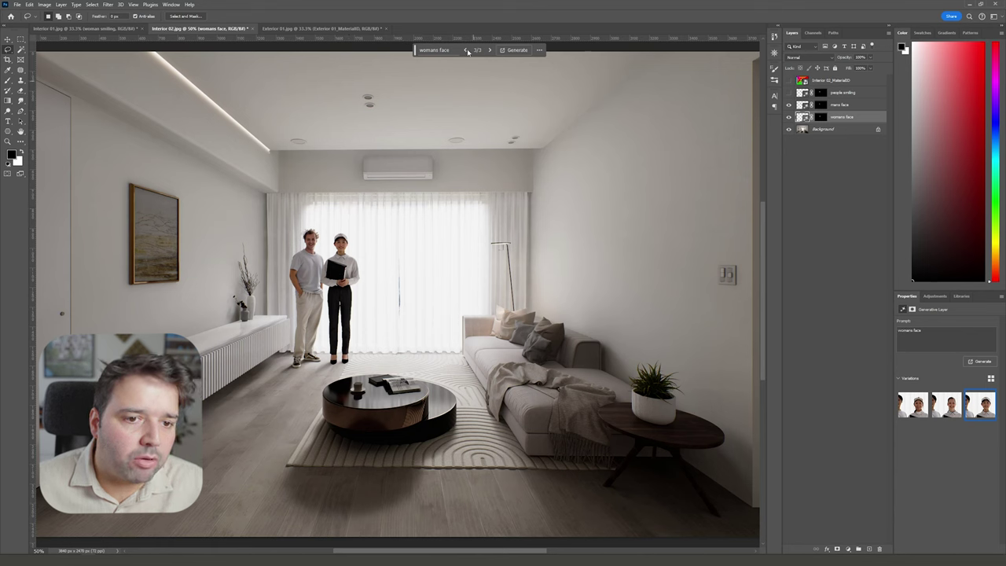
click(514, 50)
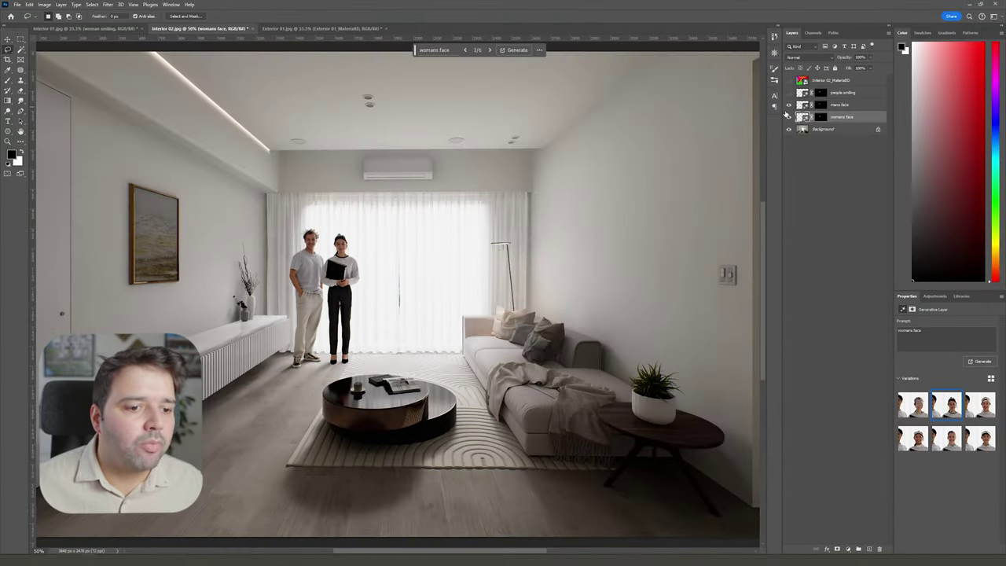
key(ctrl+minus)
key(ctrl+plus)
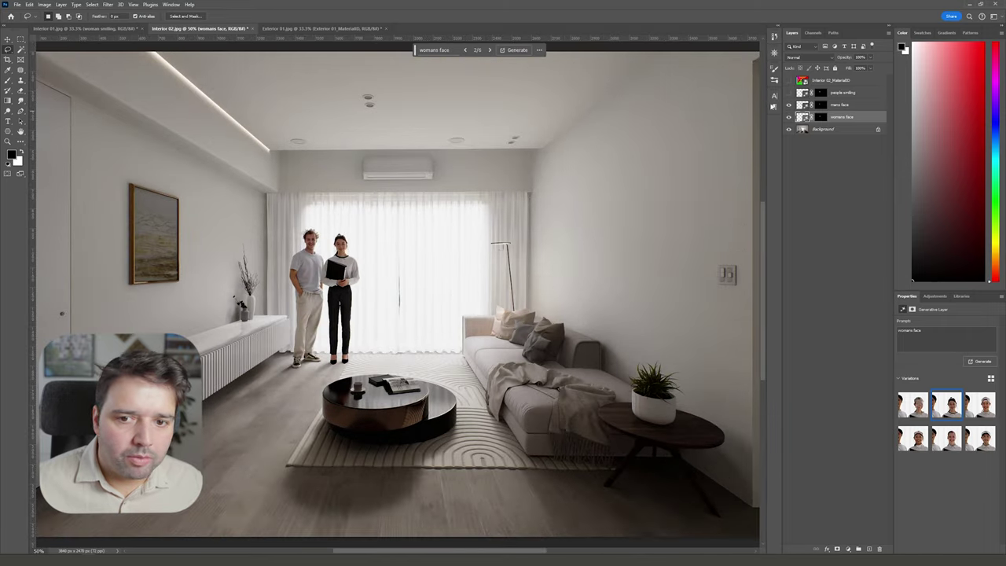
drag(789, 116, 790, 107)
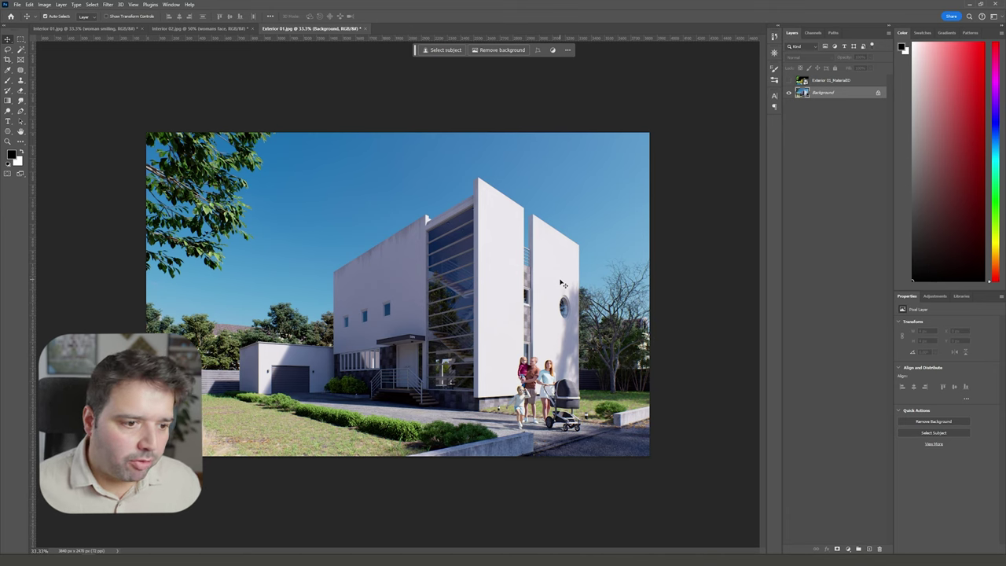
Step: Zoom to 100% on the family and Generative Fill the woman's head with 'woman smiling', generating extra variations
scroll(562, 284, up, 2)
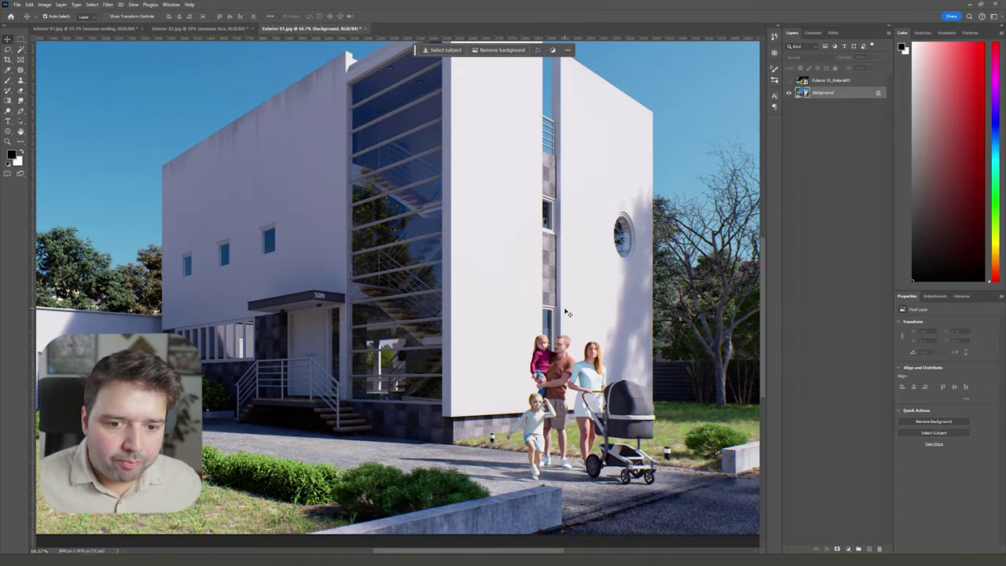
drag(566, 312, 528, 269)
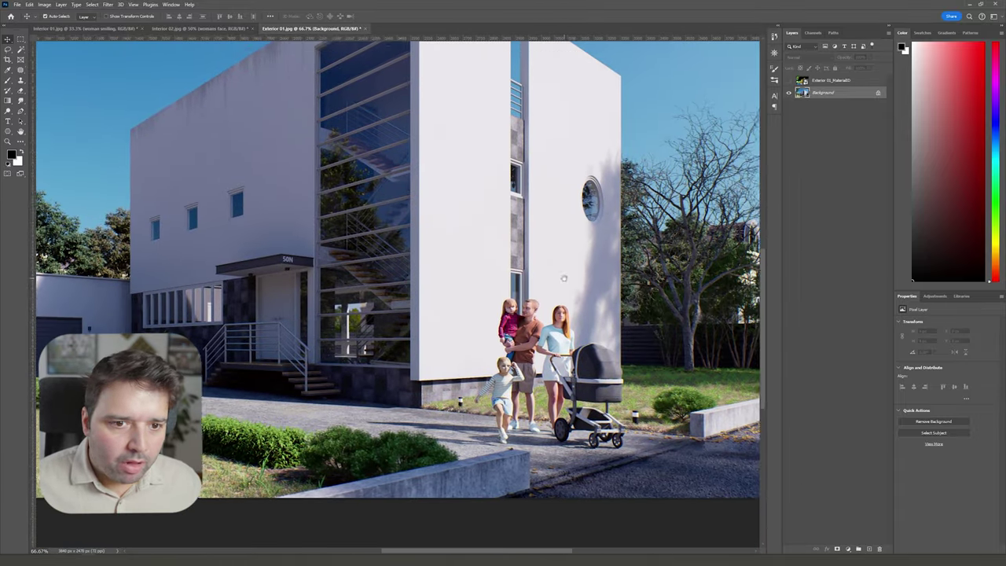
click(9, 50)
key(ctrl+plus)
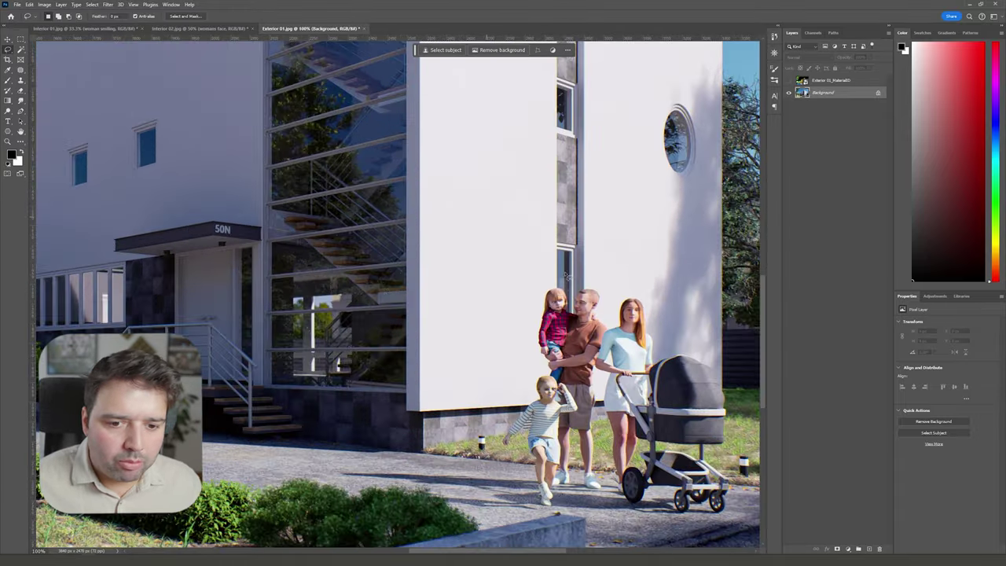
mouse_move(616, 299)
mouse_down()
mouse_move(617, 327)
mouse_move(646, 355)
mouse_up()
mouse_move(648, 312)
mouse_down()
mouse_move(635, 292)
mouse_move(622, 296)
mouse_up()
click(465, 49)
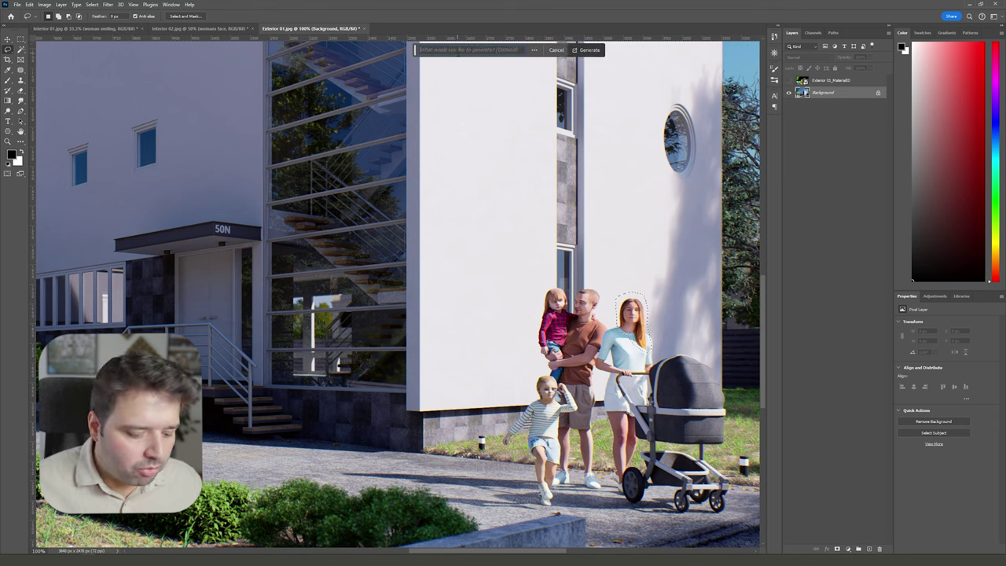
text(woma)
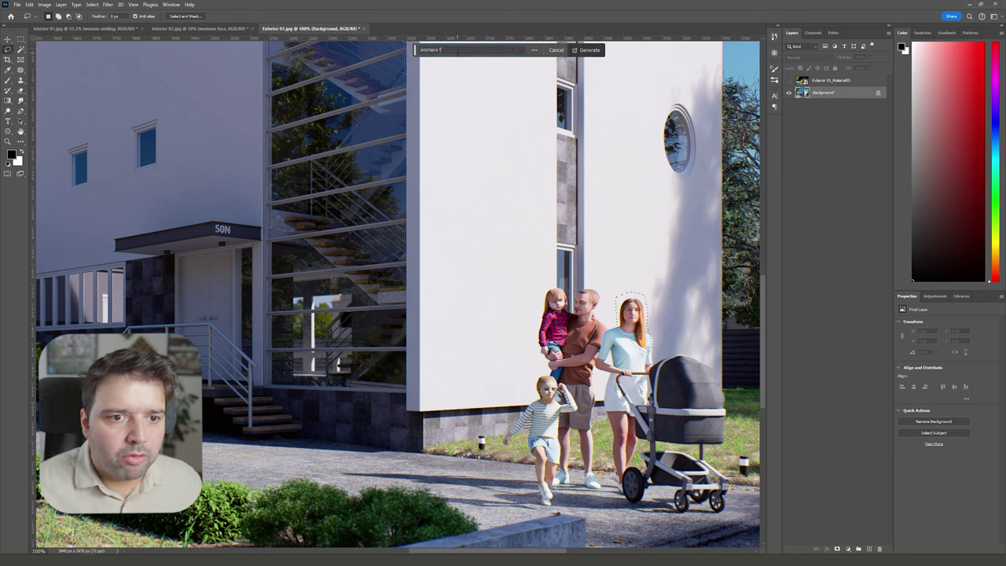
text(n smiling)
key(Return)
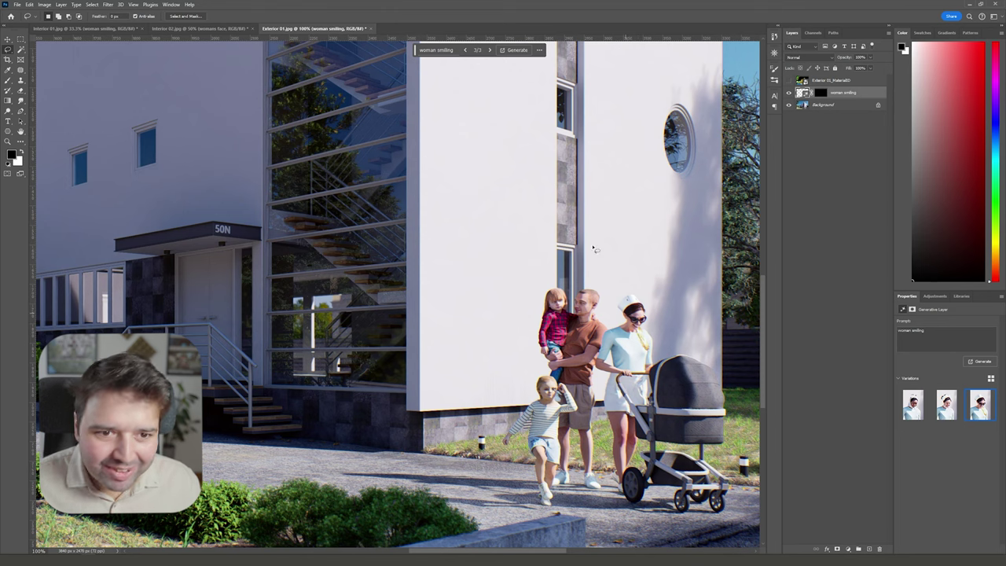
click(515, 49)
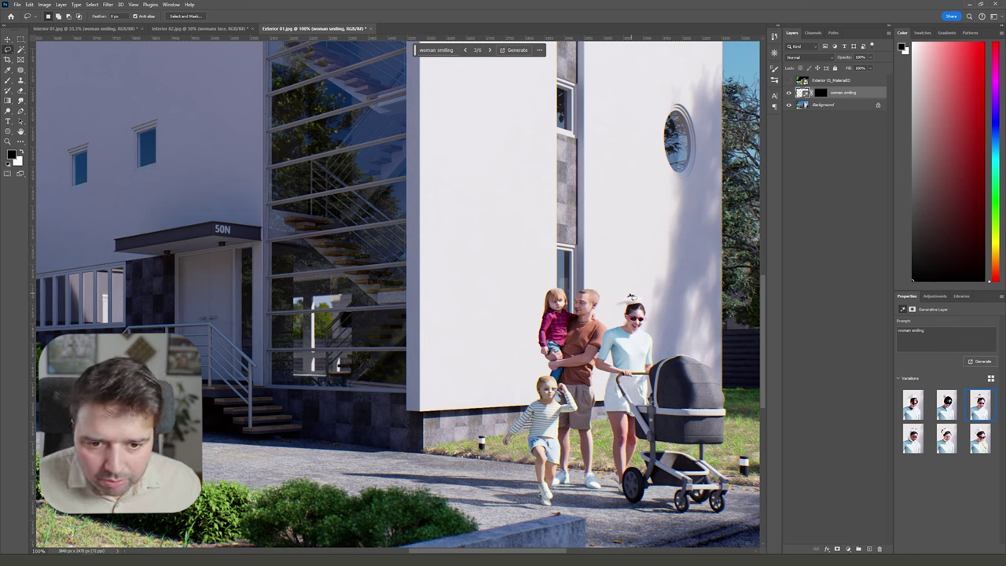
Step: Select the hat piece above her head and Generative Fill it with an empty prompt to erase it
drag(631, 297, 618, 304)
click(630, 299)
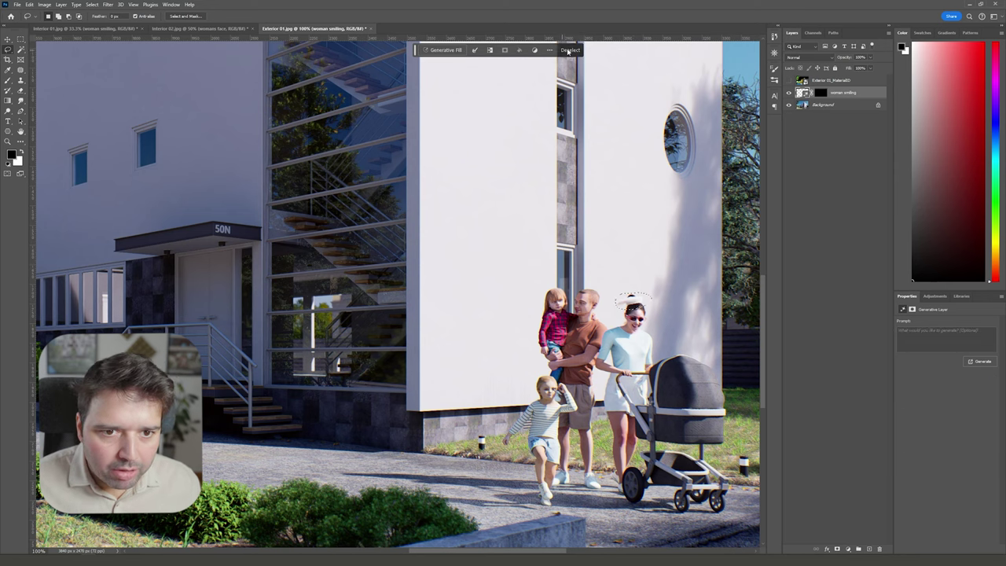
mouse_move(631, 297)
mouse_down()
mouse_move(612, 306)
mouse_move(651, 300)
mouse_up()
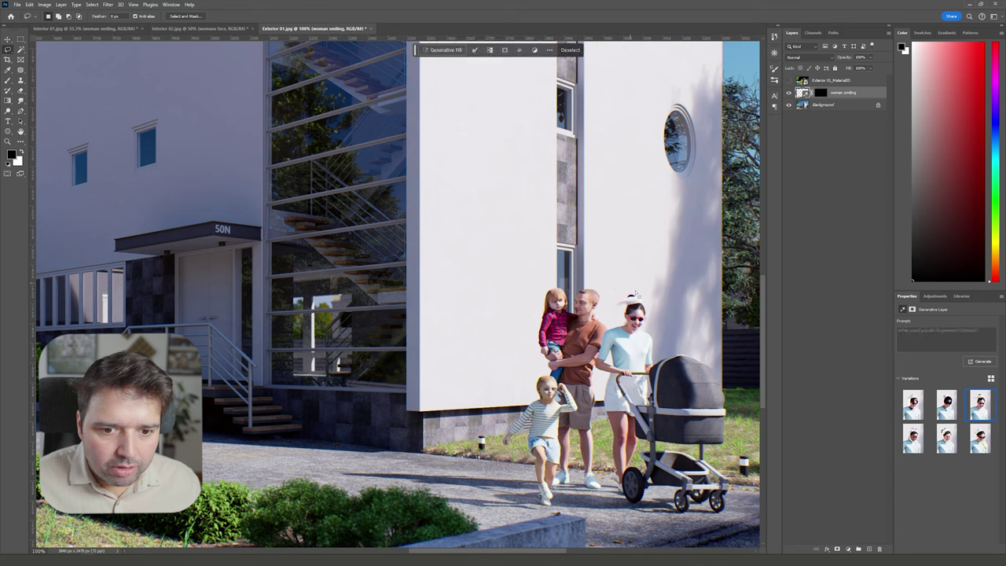
click(586, 50)
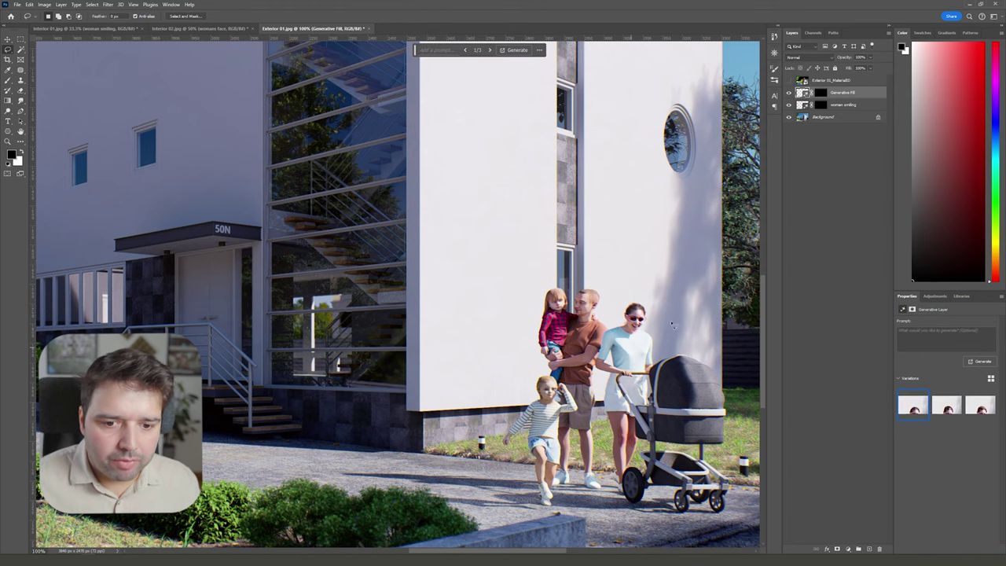
Step: Generative Fill the man's head with 'man smiling' and apply variation 2 of 3
mouse_move(580, 290)
mouse_down()
mouse_move(573, 321)
mouse_move(594, 324)
mouse_move(608, 289)
mouse_up()
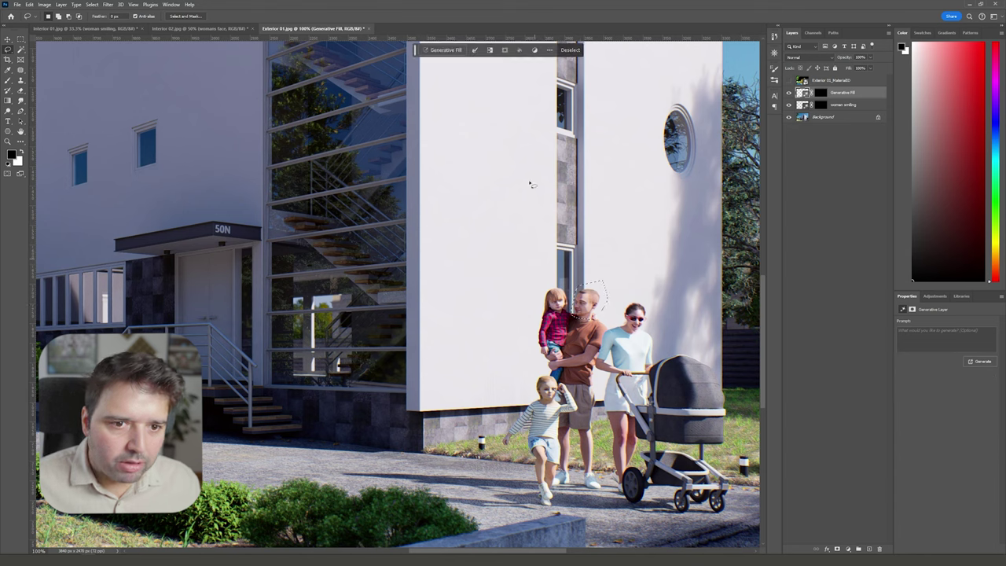
click(445, 50)
text(ma)
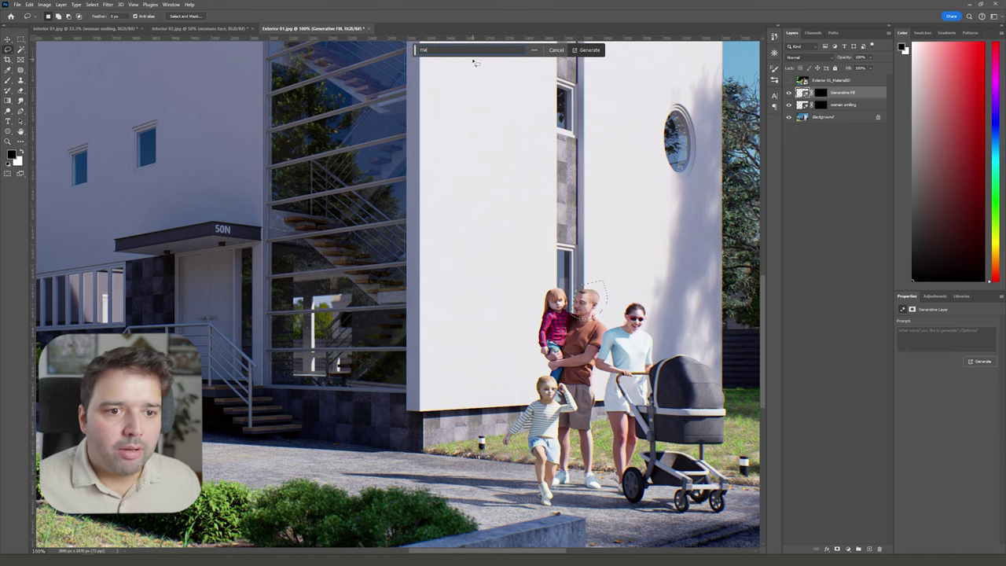
text(n smiling)
key(Return)
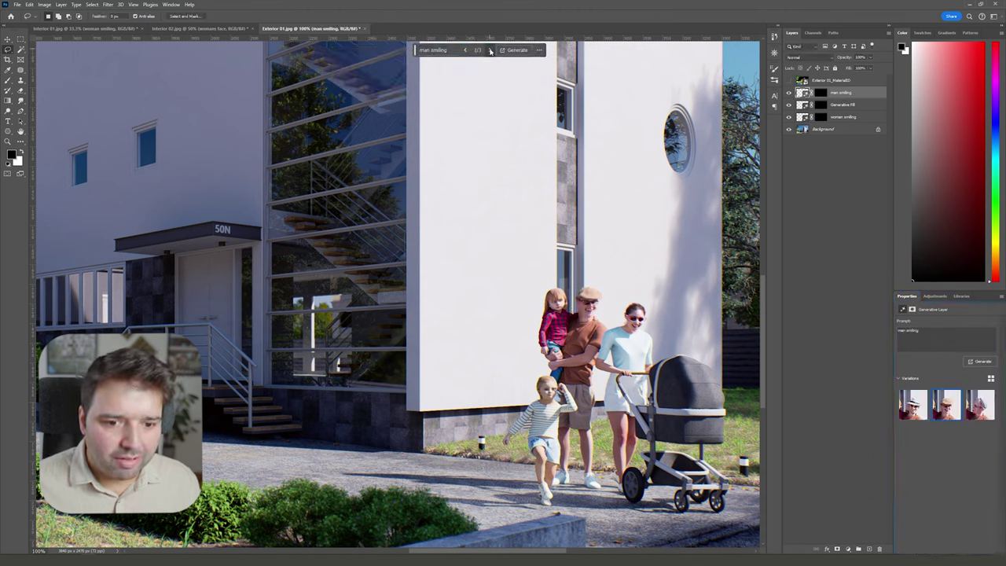
click(490, 50)
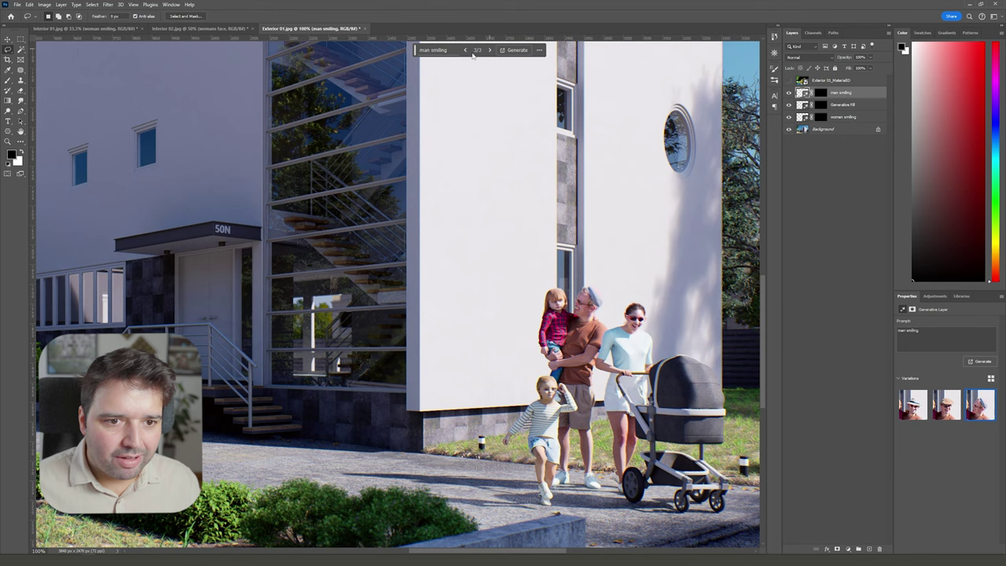
click(465, 50)
click(465, 50)
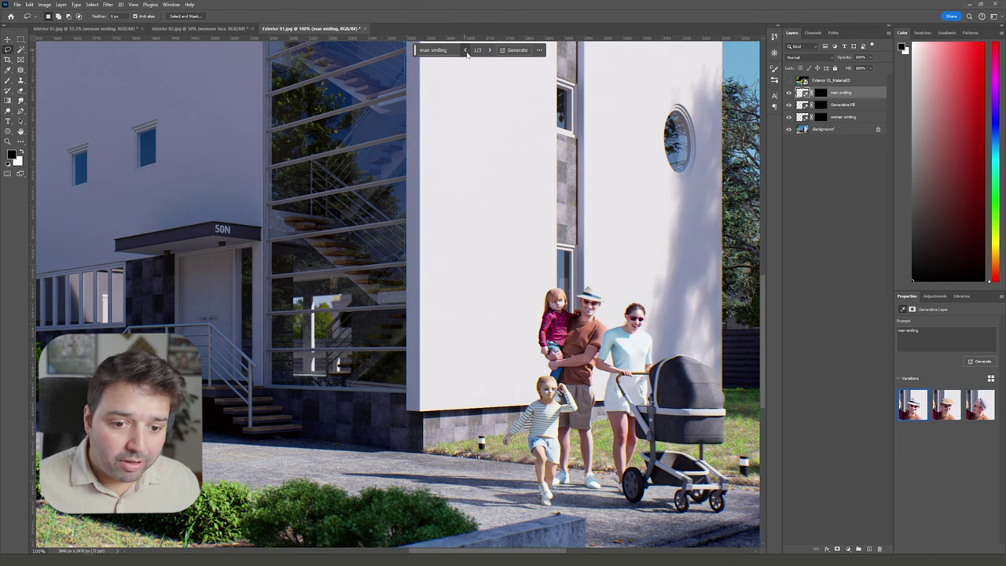
click(491, 51)
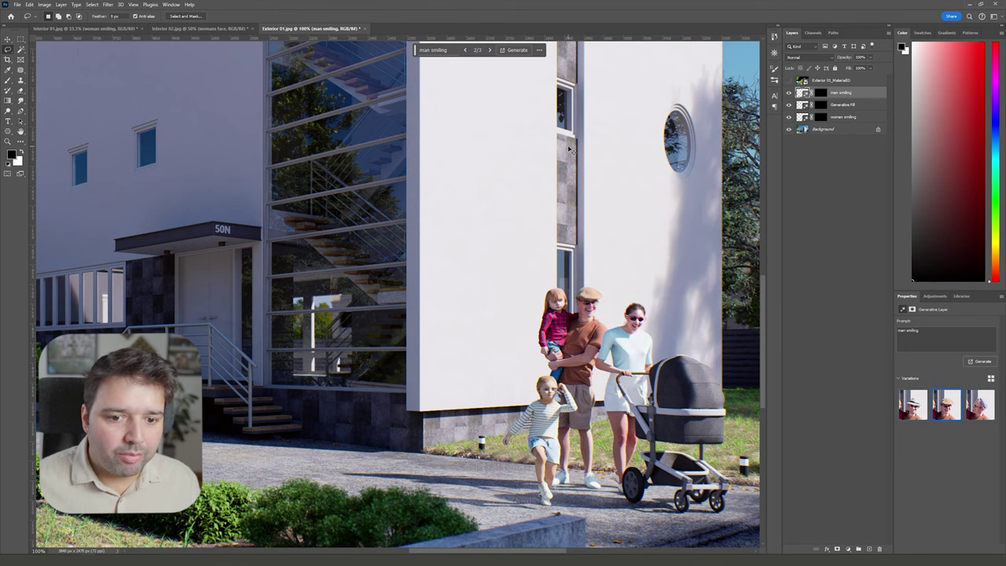
key(ctrl+minus)
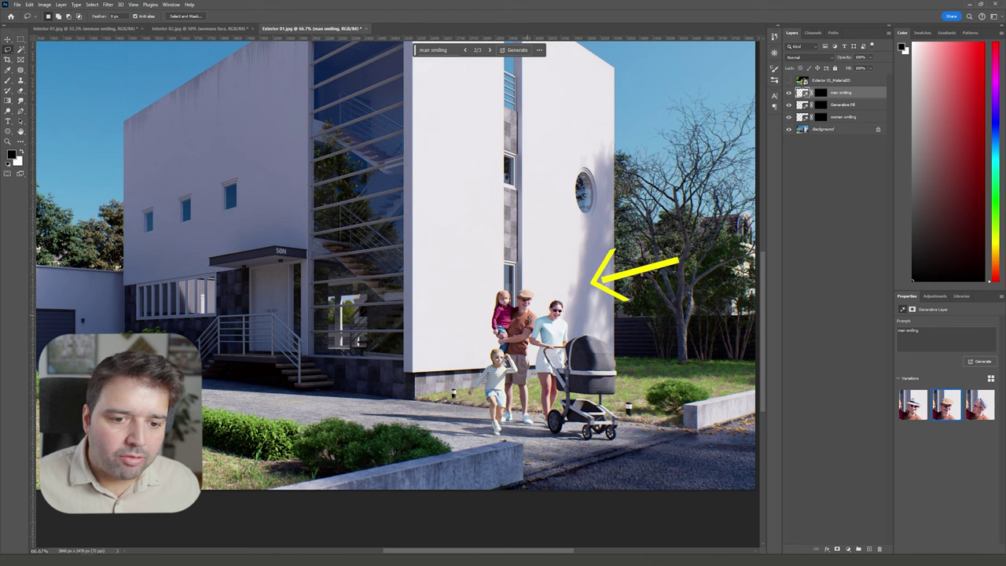
key(ctrl+plus)
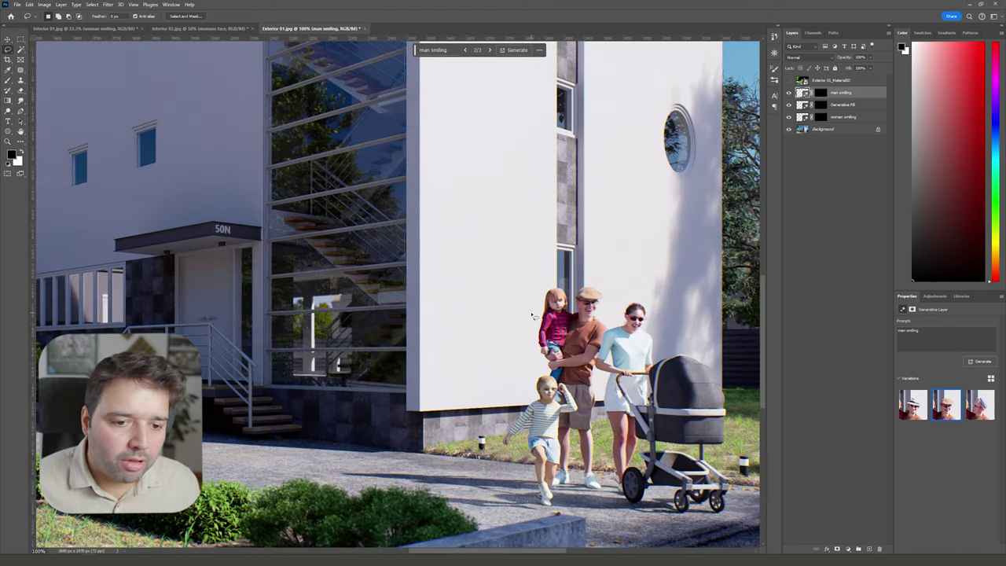
Step: Fill the held girl's head with 'child smiling' and keep variation 1 of 3
mouse_move(546, 292)
mouse_down()
mouse_move(544, 318)
mouse_move(576, 308)
mouse_move(567, 284)
mouse_move(548, 291)
mouse_up()
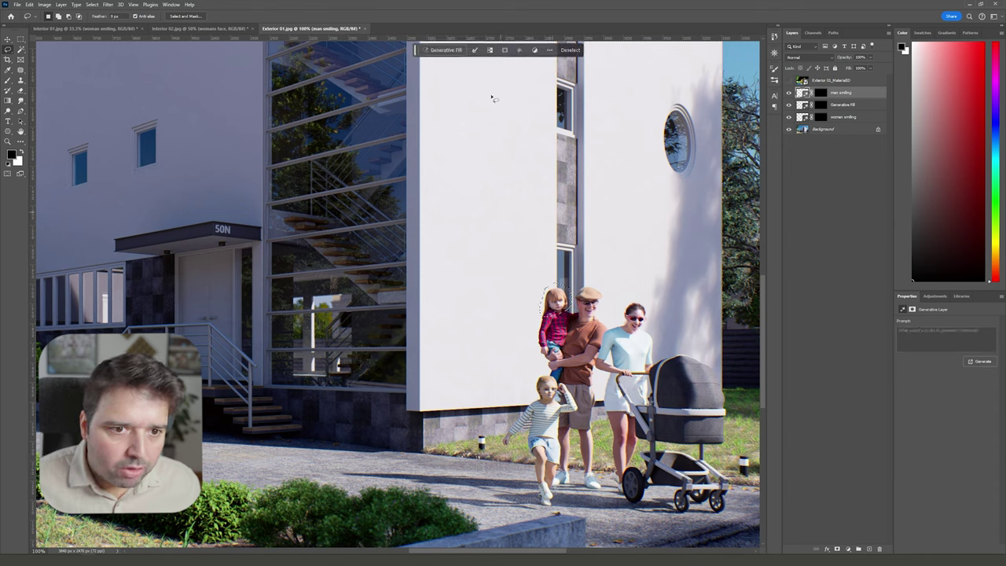
click(445, 50)
text(child sm)
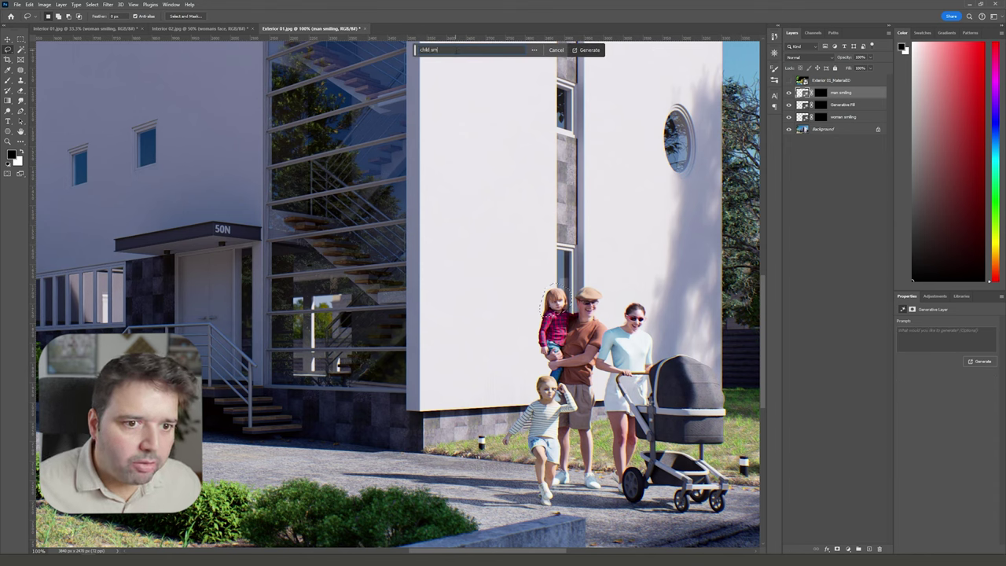
text(iling)
key(Return)
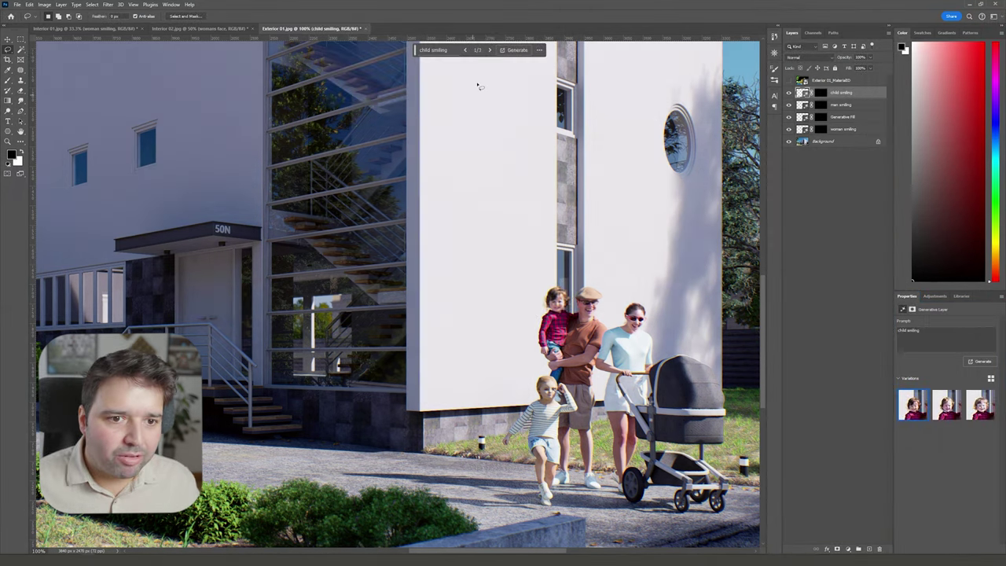
click(490, 49)
click(489, 50)
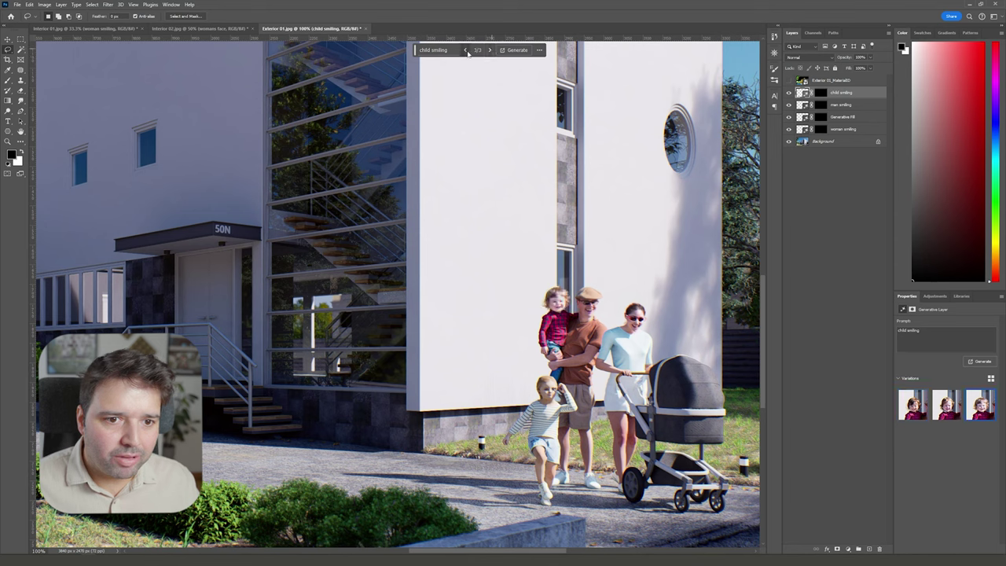
click(466, 49)
click(465, 49)
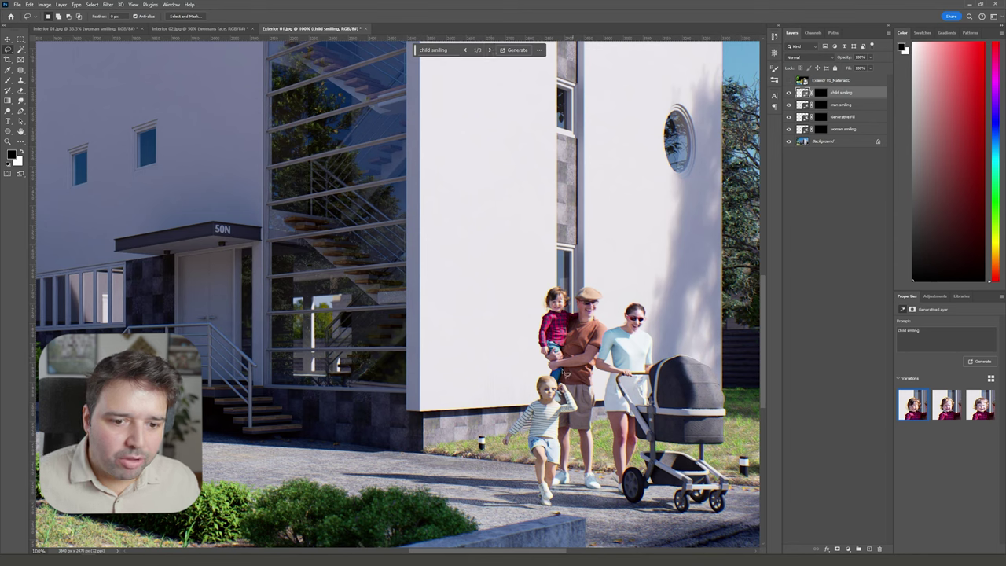
Step: Generative Fill the running child's head with 'child face', make six variations, and apply the third
mouse_move(545, 379)
mouse_down()
mouse_move(539, 406)
mouse_move(559, 411)
mouse_move(549, 377)
mouse_up()
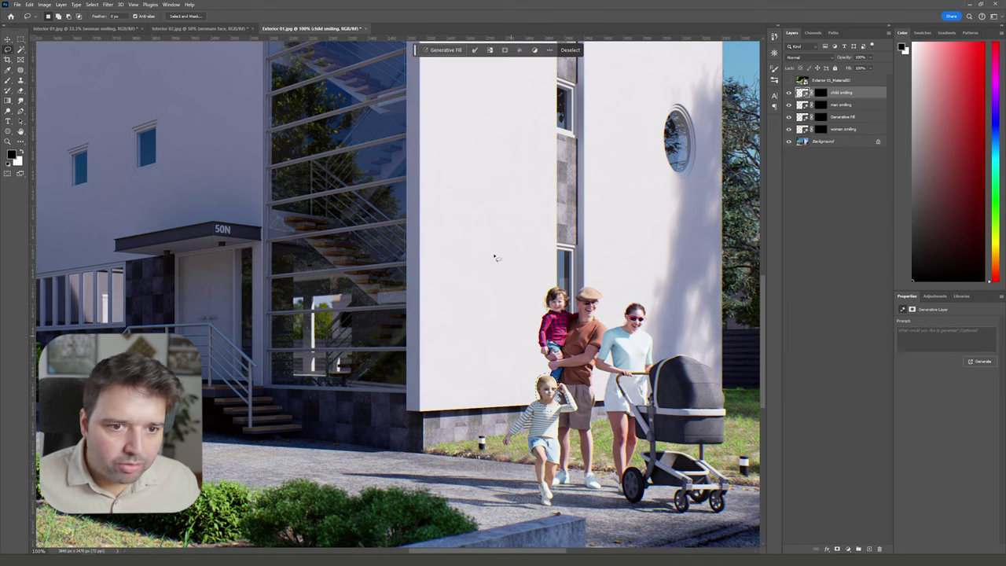
click(456, 50)
text(child )
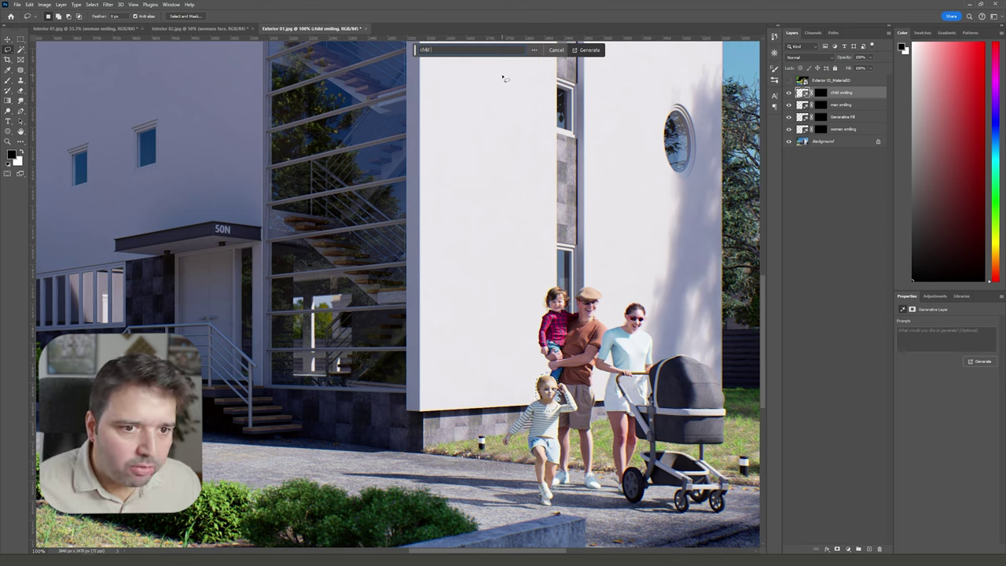
text(sm)
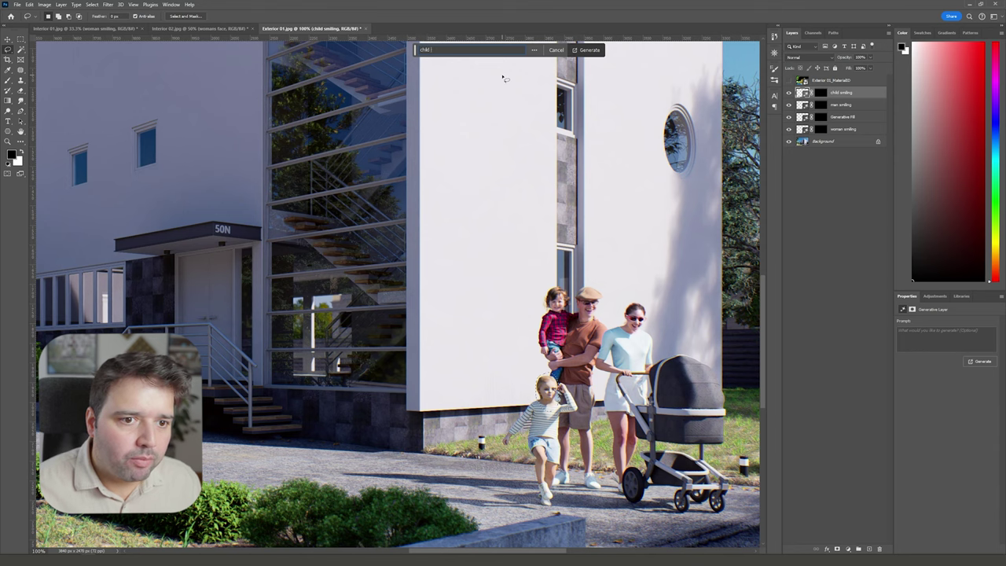
text(sme)
key(Return)
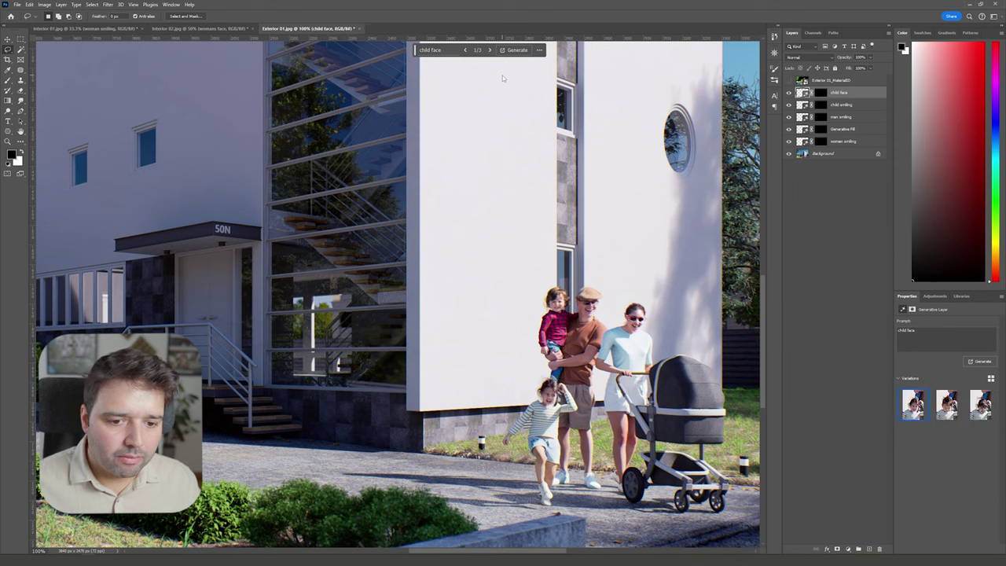
click(490, 51)
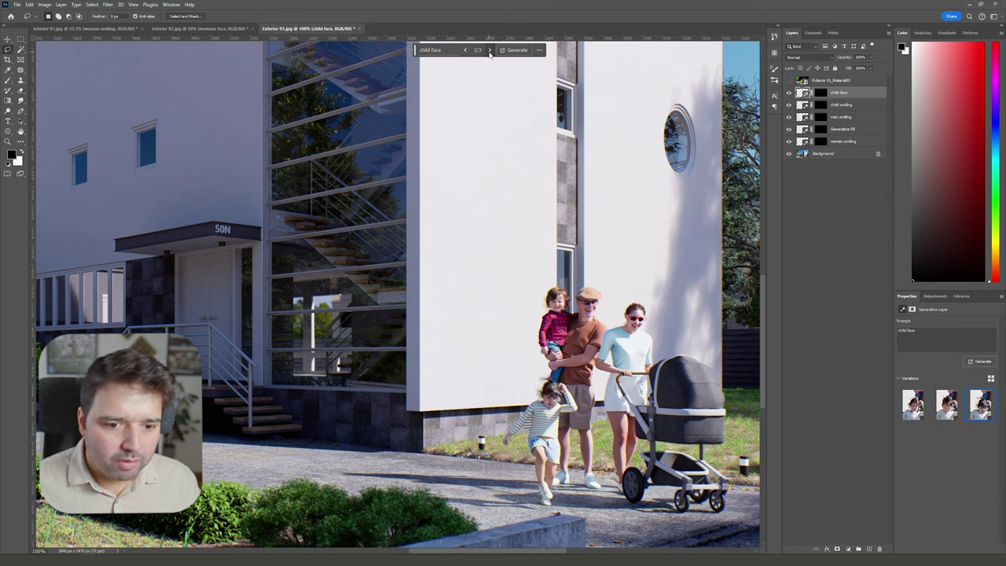
click(465, 51)
click(516, 50)
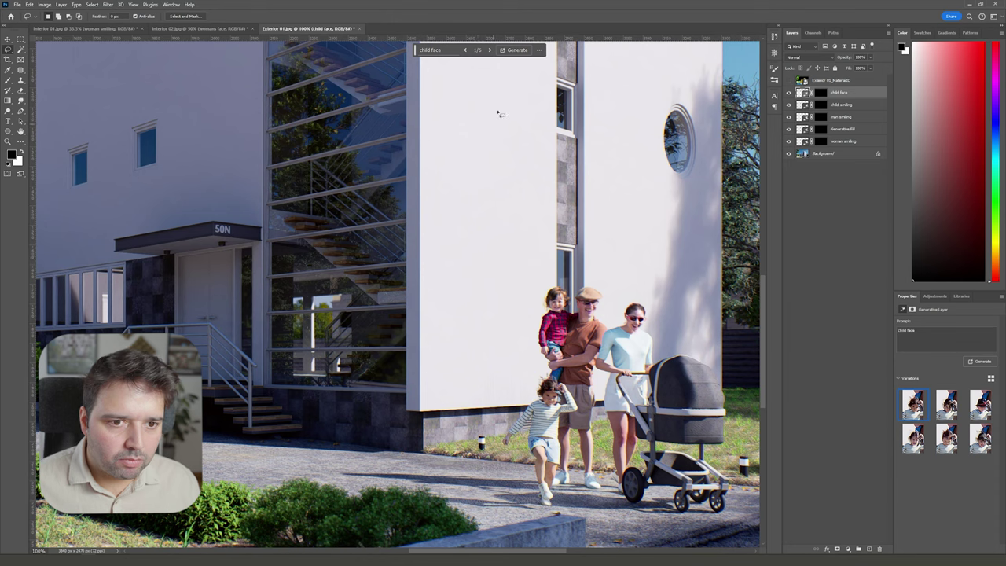
click(489, 50)
click(489, 49)
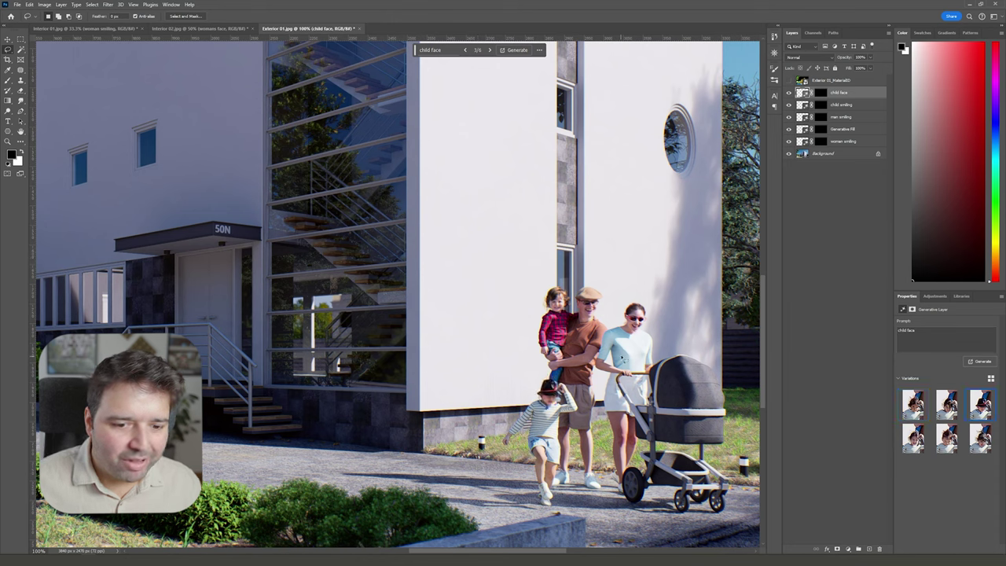
key(ctrl+minus)
key(ctrl+minus)
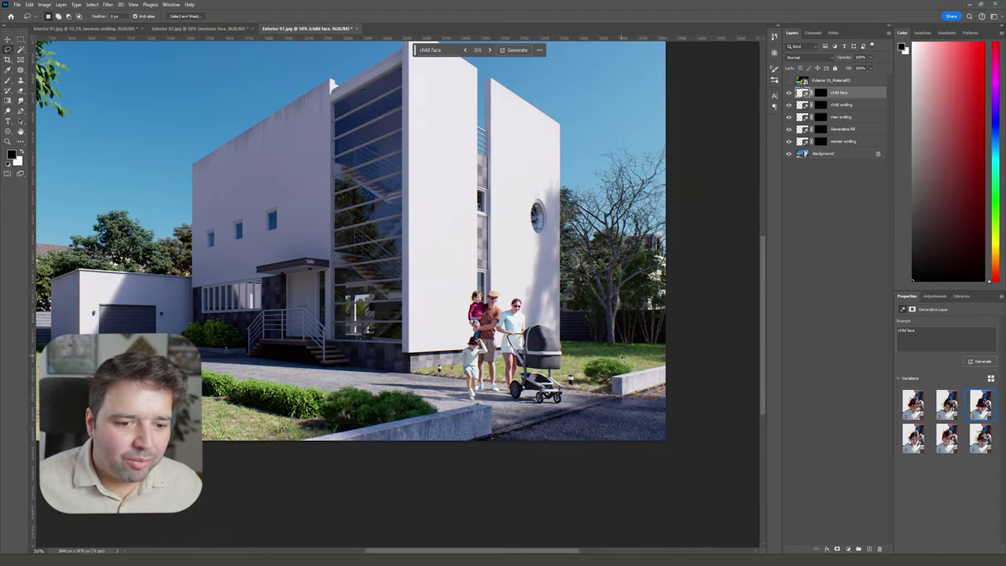
Step: Select all the generated face layers and group them into Group 1
scroll(605, 287, up, 2)
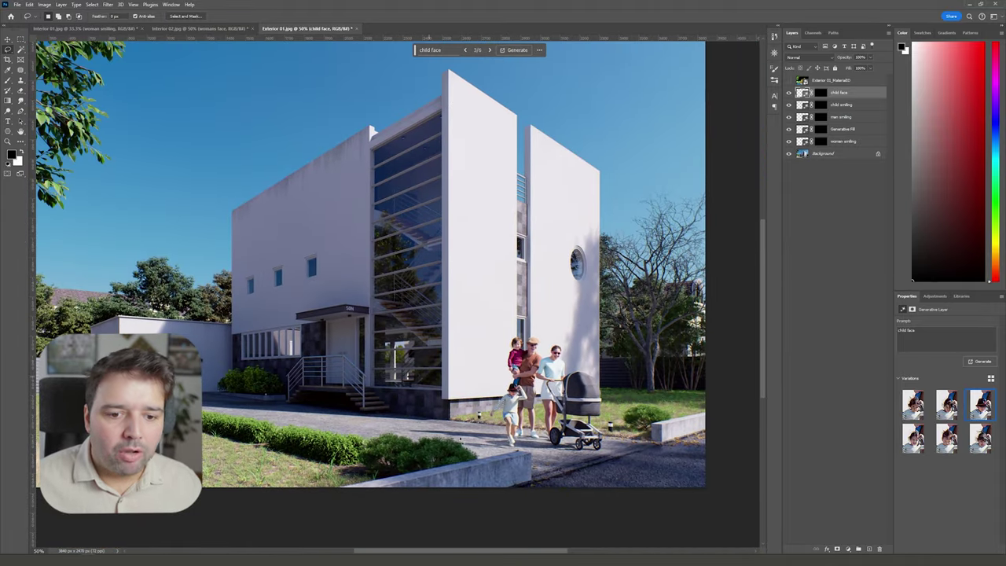
shift+click(845, 141)
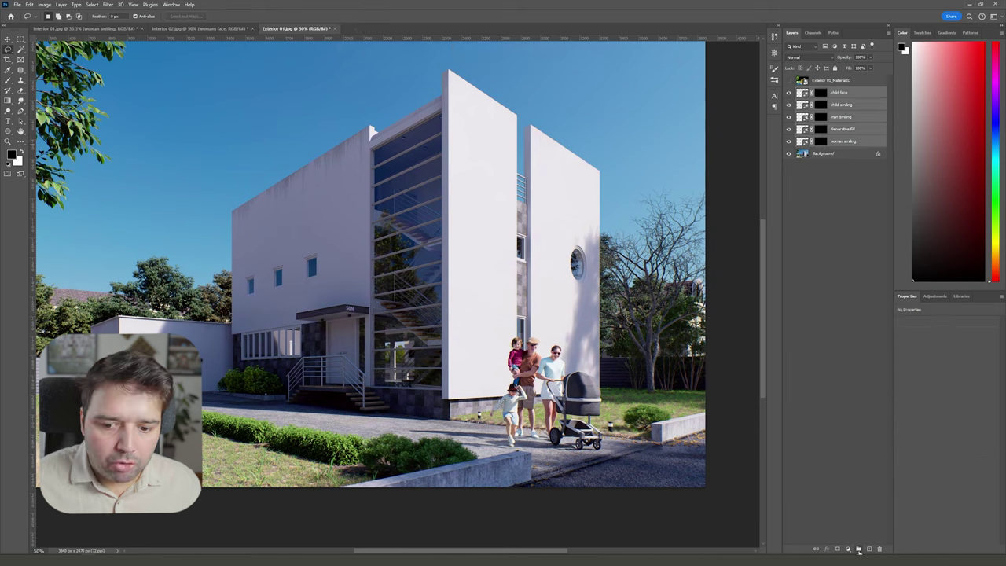
key(ctrl+g)
Step: Toggle Group 1's visibility on and off to compare the original and new faces
click(789, 92)
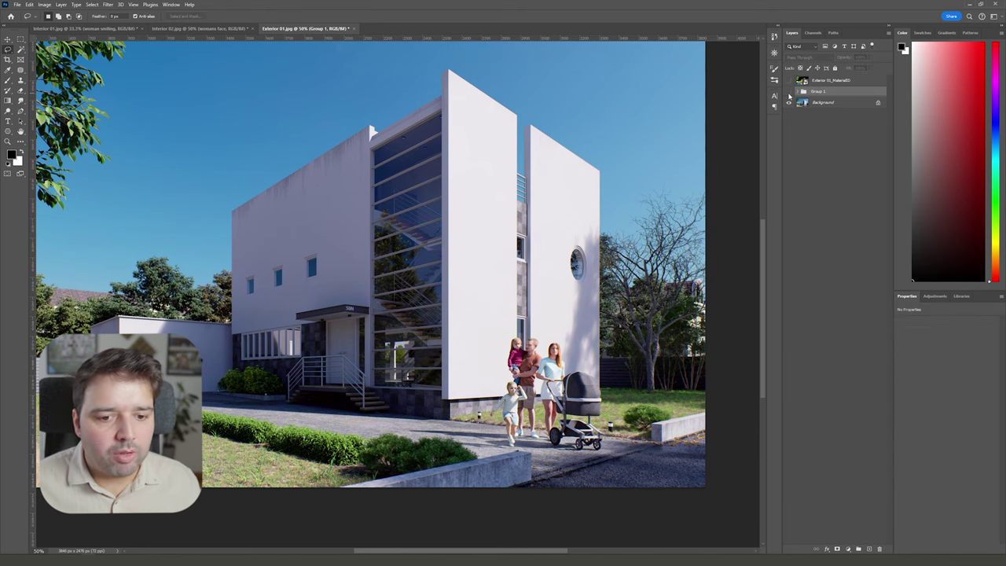
click(789, 91)
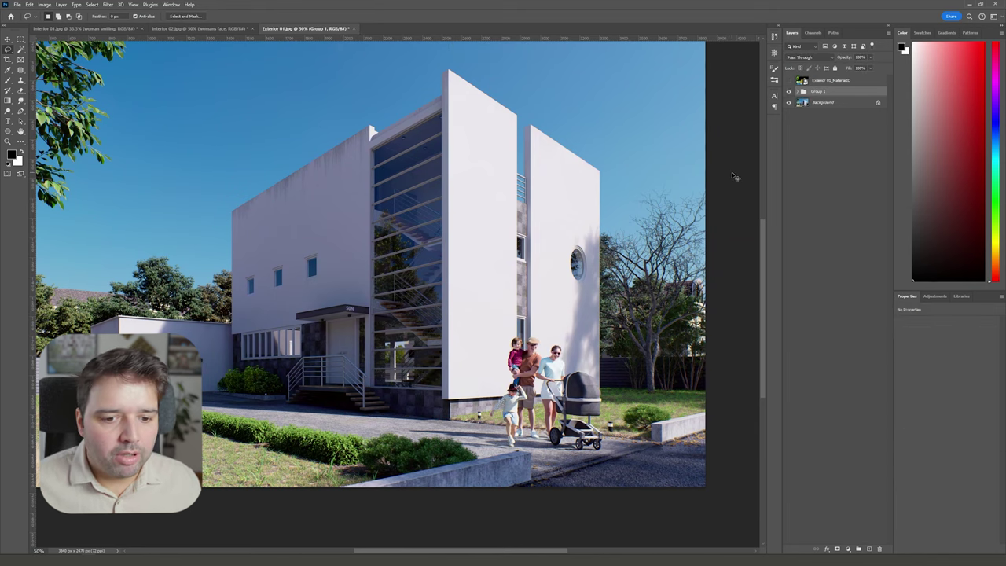
key(ctrl+plus)
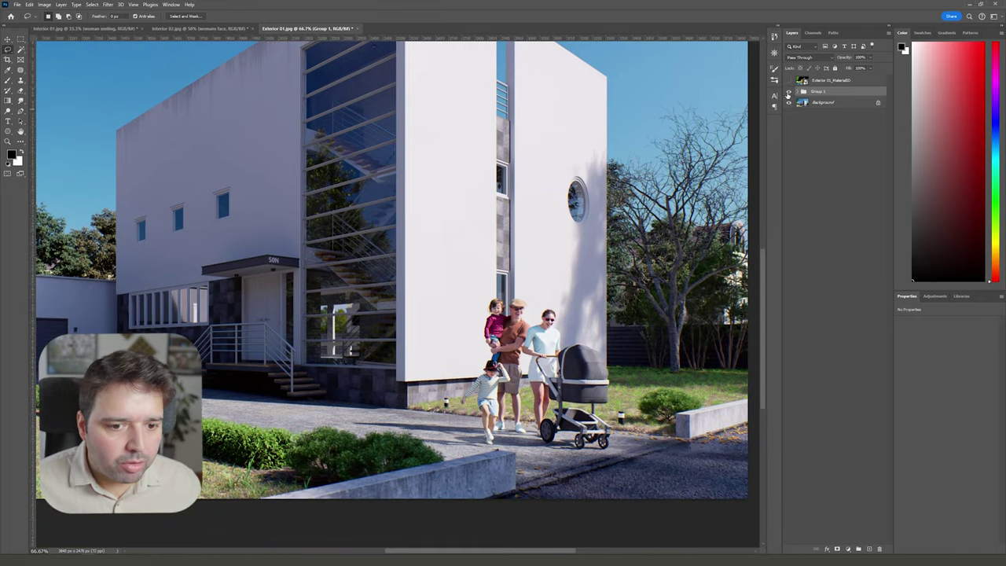
click(789, 92)
click(789, 92)
click(789, 92)
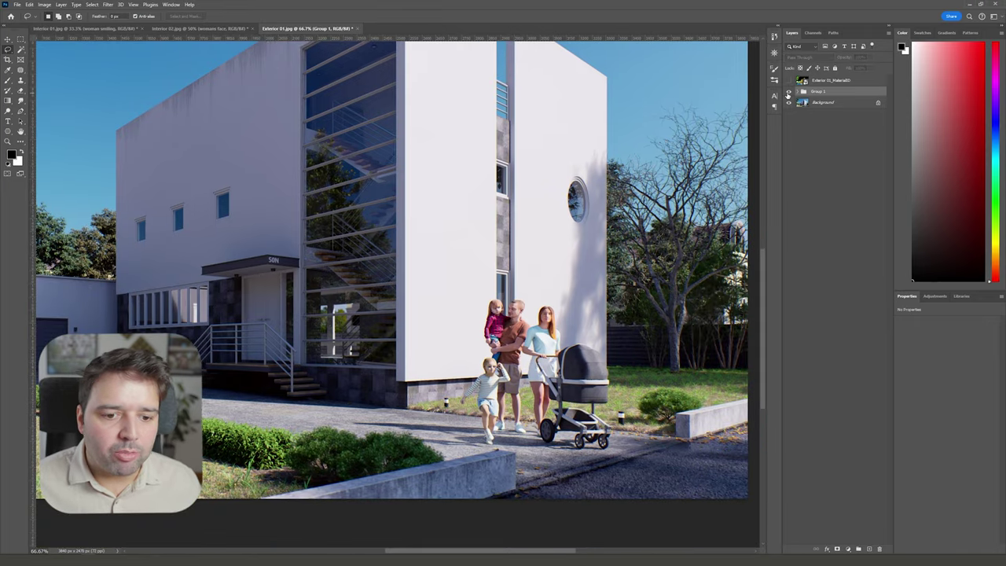
click(790, 92)
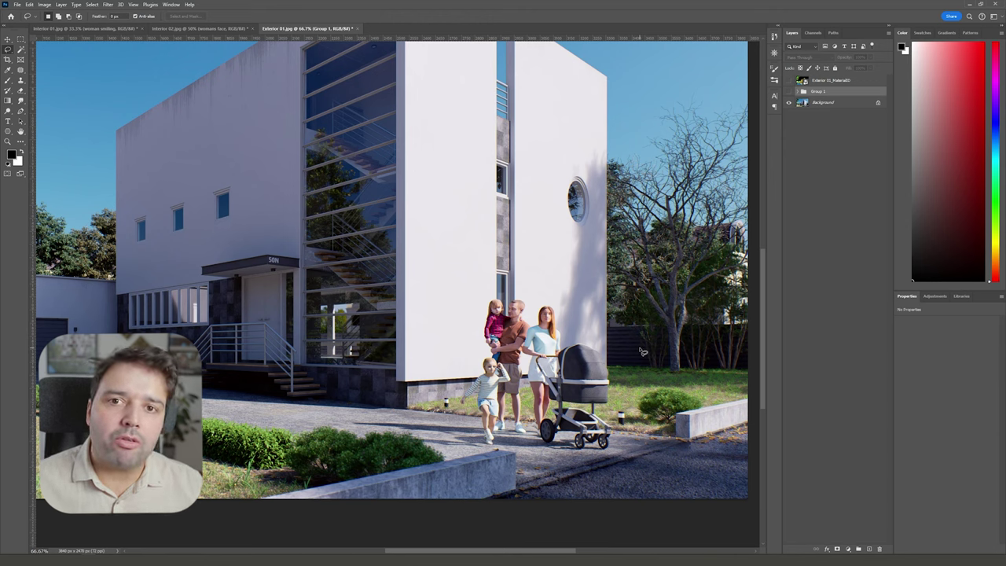
click(789, 92)
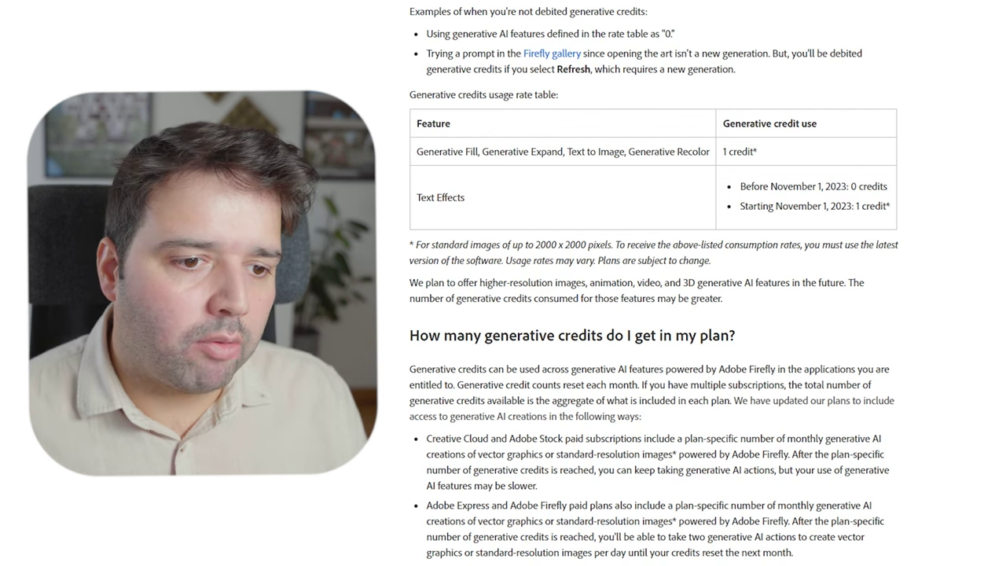
Step: Scroll the generative credits help page to the individual plans table (All Apps 1,000 credits)
scroll(397, 414, down, 4)
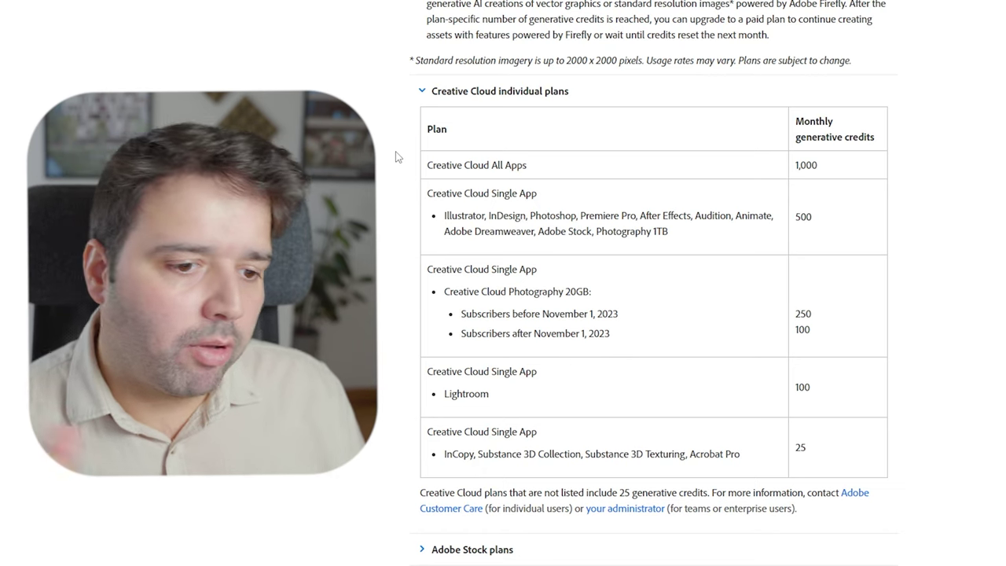
scroll(396, 157, down, 2)
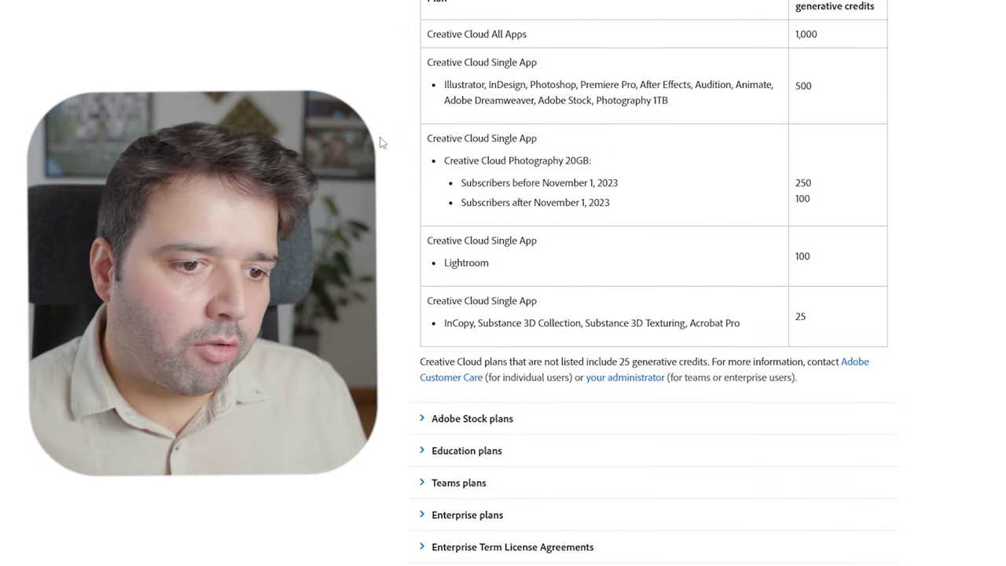